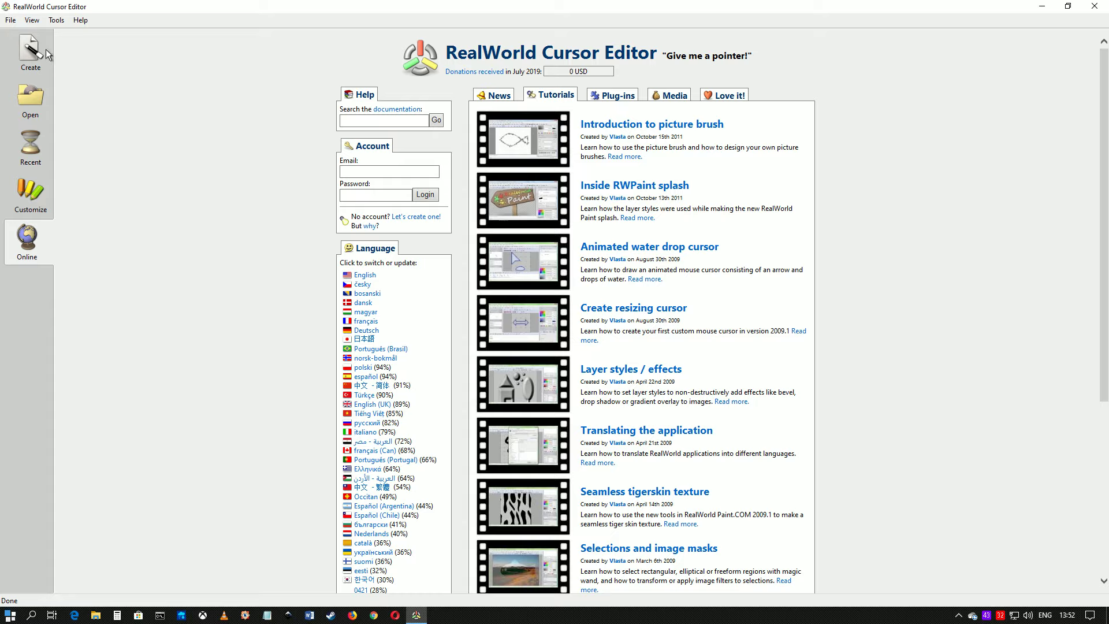
- Create a new mouse cursor with the default 32-pixel canvas and add an up-left arrow shape with a black outline
left_click(25, 43)
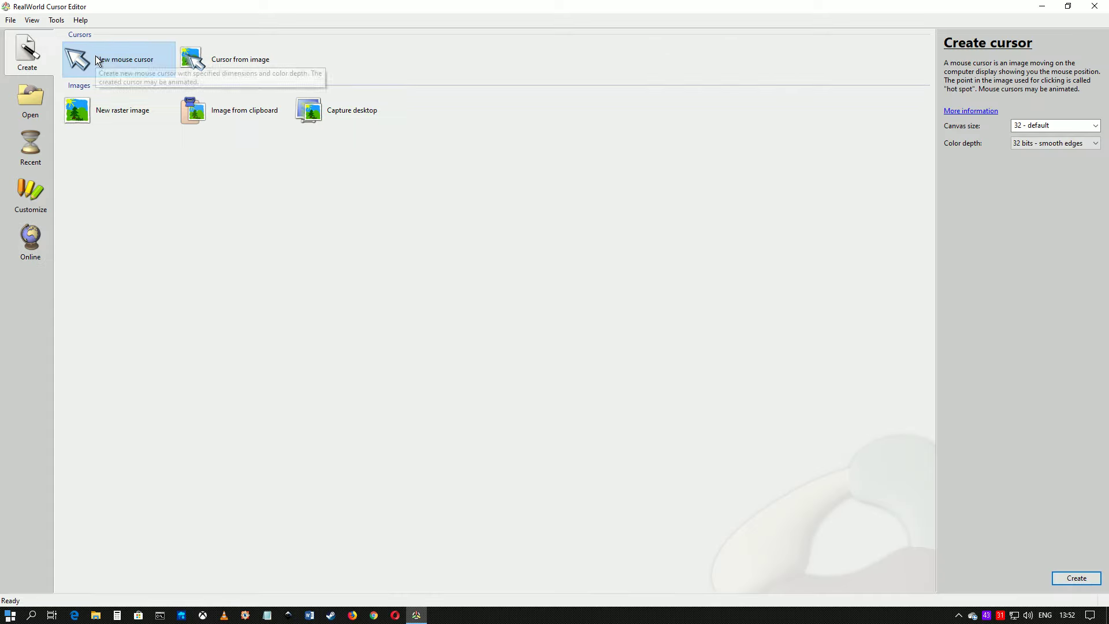
left_click(1075, 578)
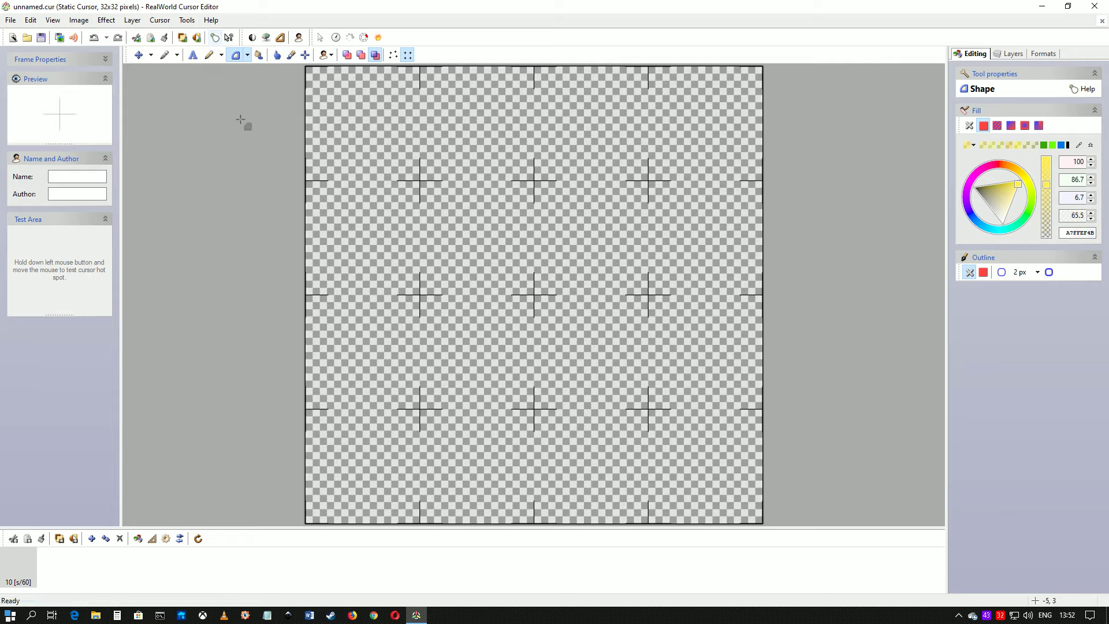
left_click(320, 36)
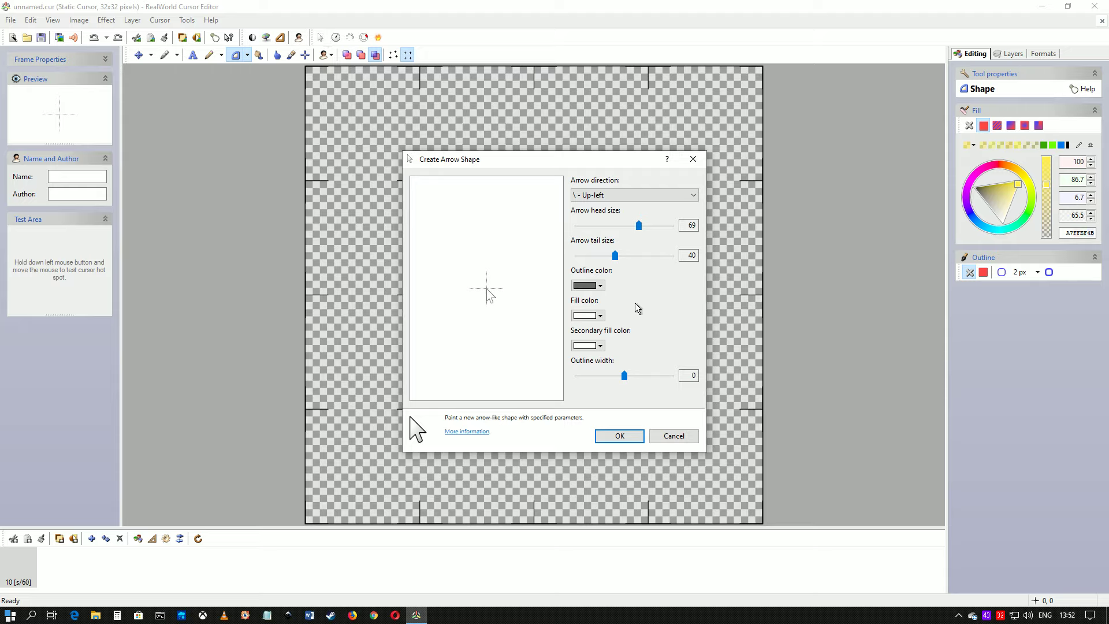
left_click(601, 286)
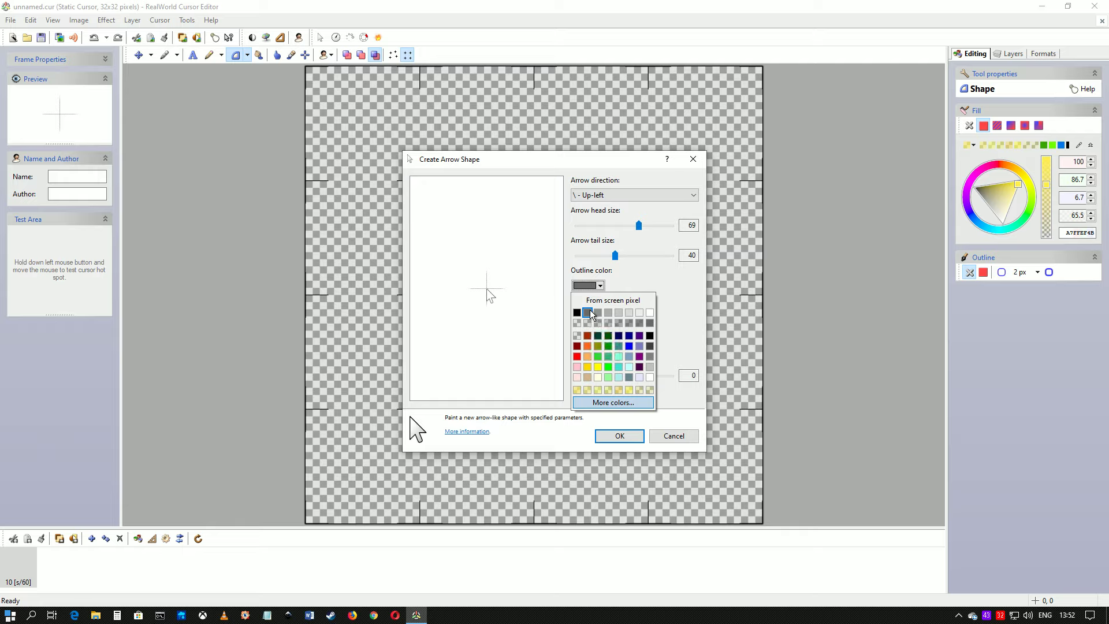
left_click(587, 312)
left_click(588, 285)
left_click(576, 313)
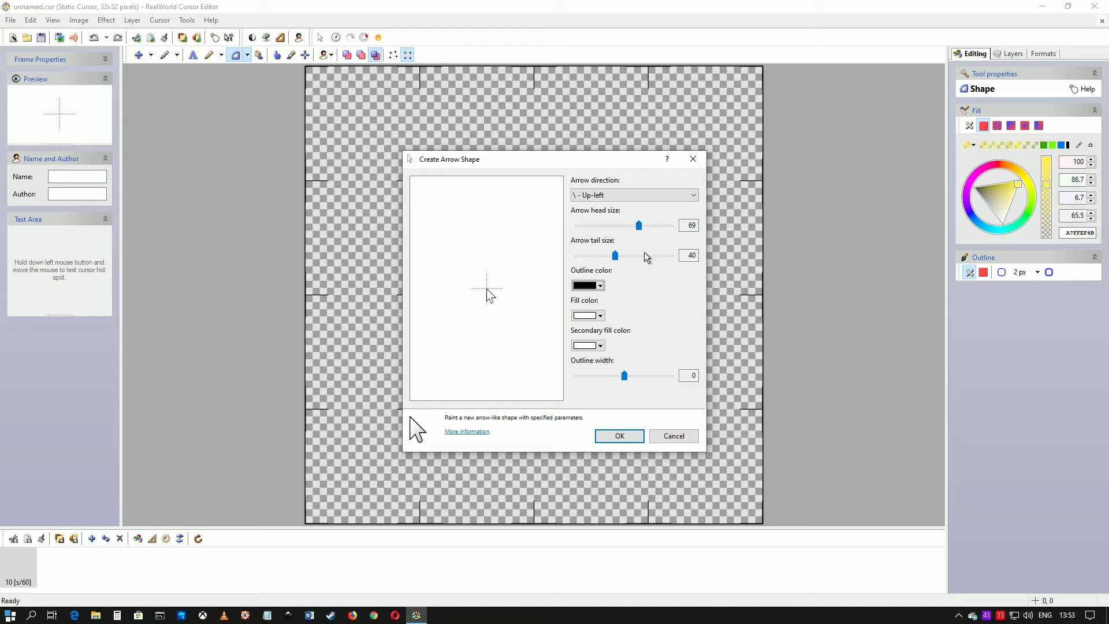
left_click(619, 436)
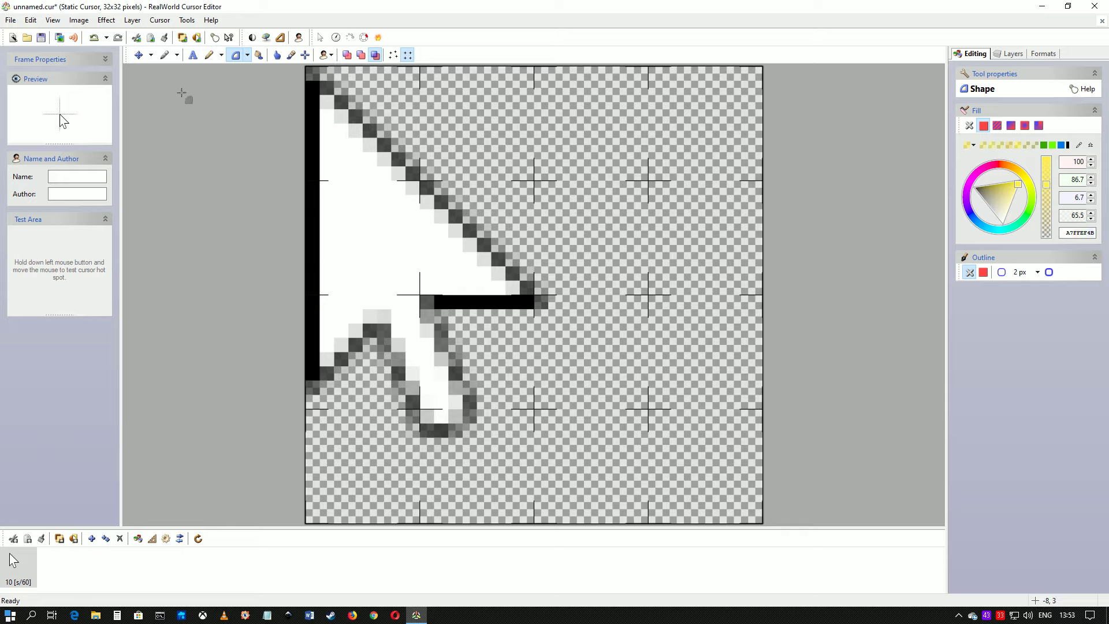
- Move the arrow image from the canvas corner to the middle of the canvas
left_click(141, 56)
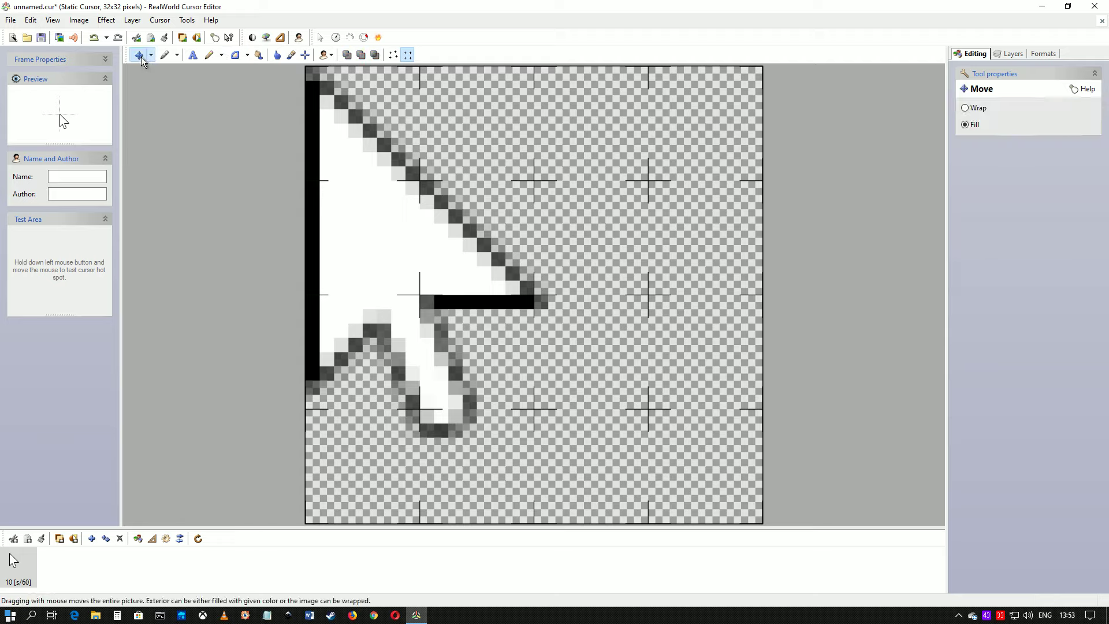
left_click_drag(384, 239, 459, 309)
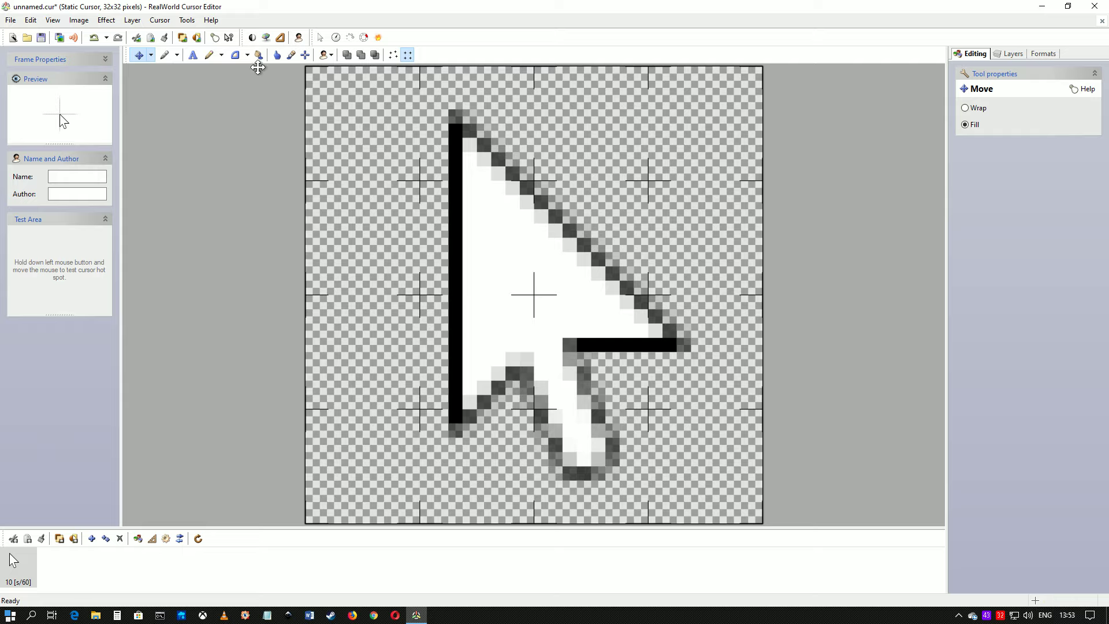
- Draw a yellow filled circle covering the full 32 x 32 canvas over the arrow and set its fill opacity to 54.7
left_click(247, 56)
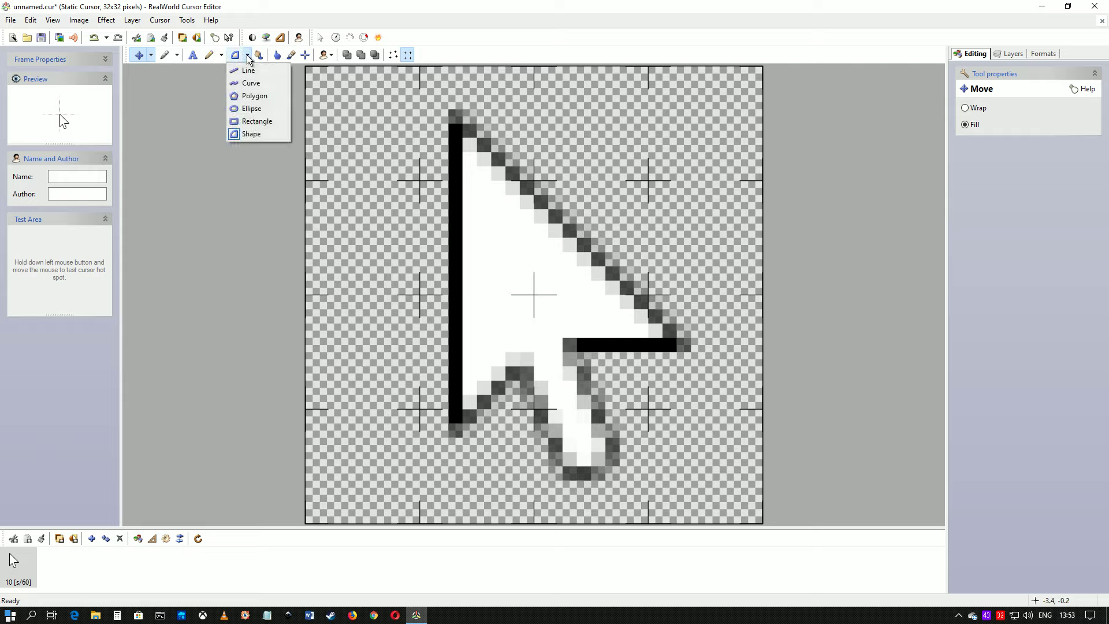
left_click(252, 109)
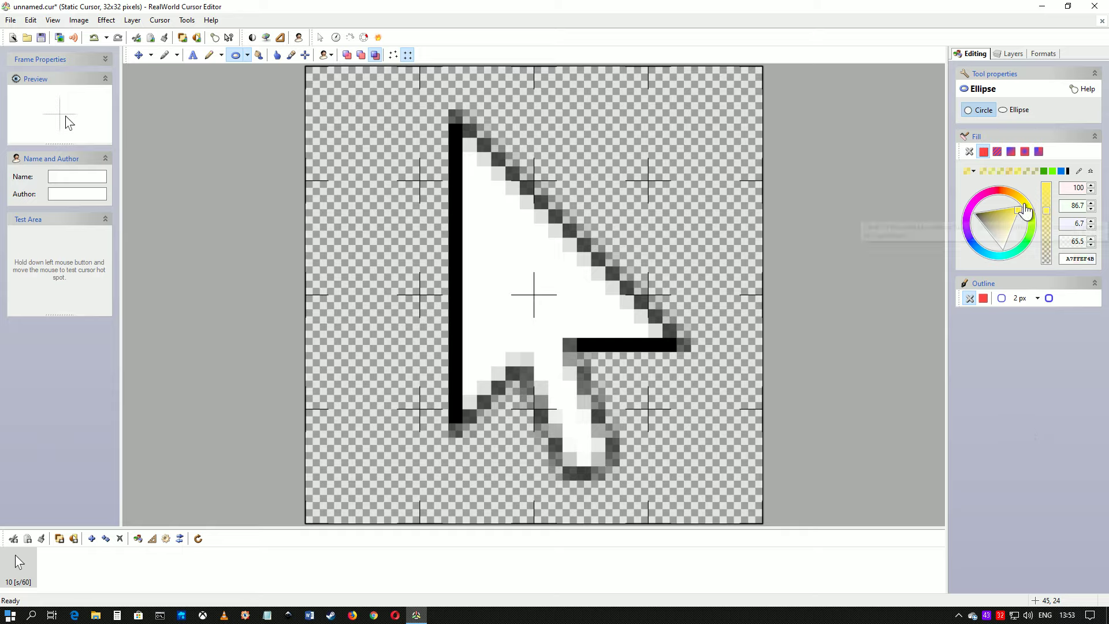
left_click(1025, 210)
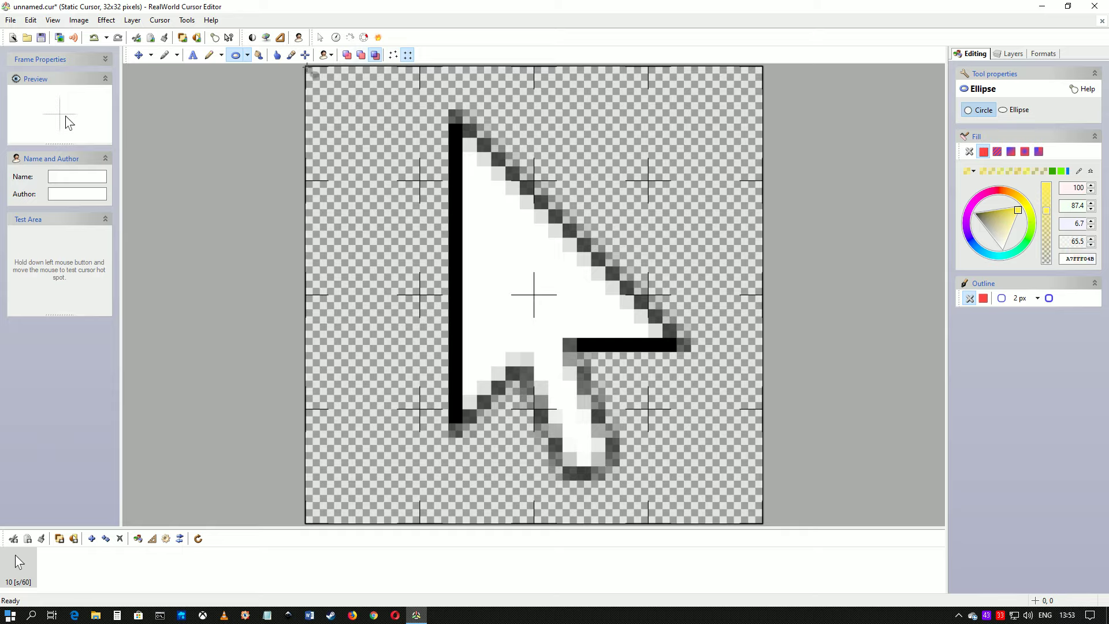
mouse_move(307, 67)
left_mouse_down()
mouse_move(647, 407)
mouse_move(737, 442)
mouse_move(759, 520)
left_mouse_up()
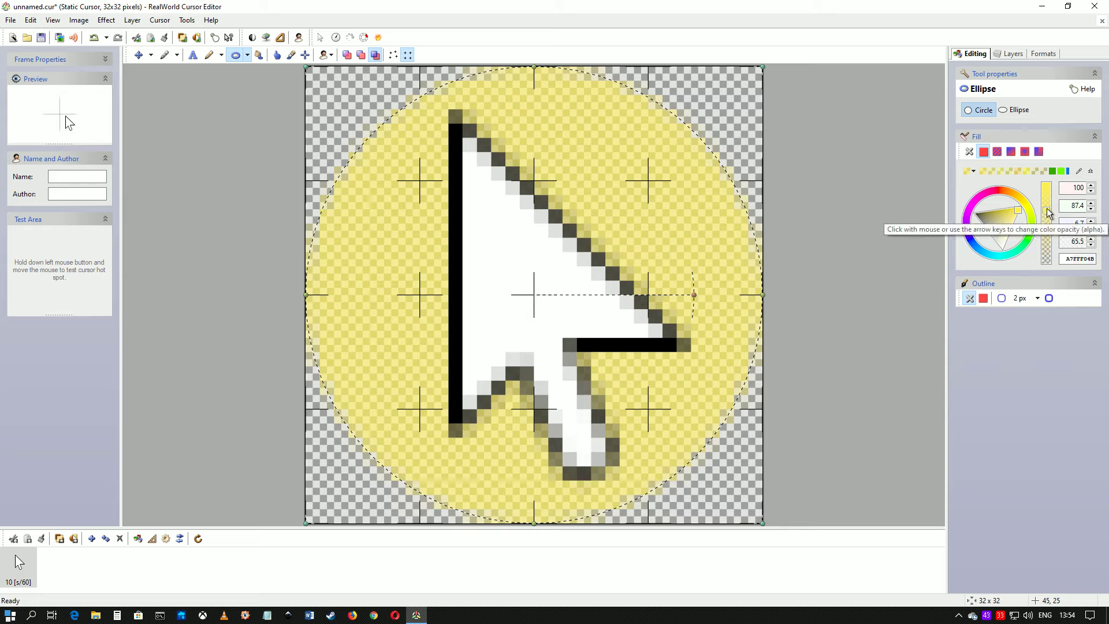
left_click_drag(1049, 212, 1048, 194)
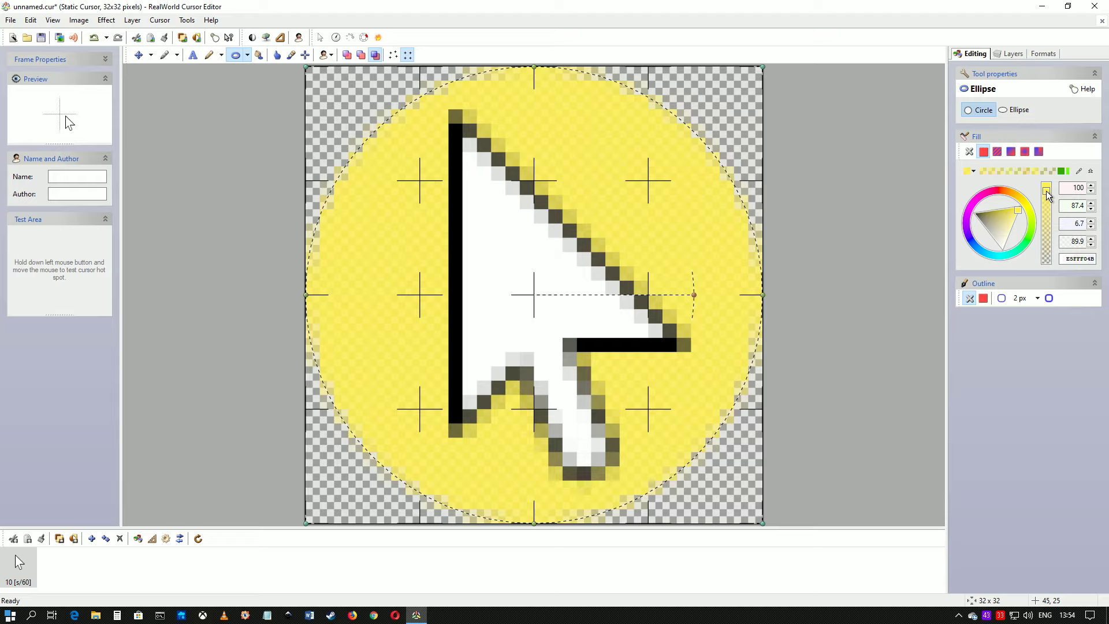
left_click_drag(1047, 194, 1048, 224)
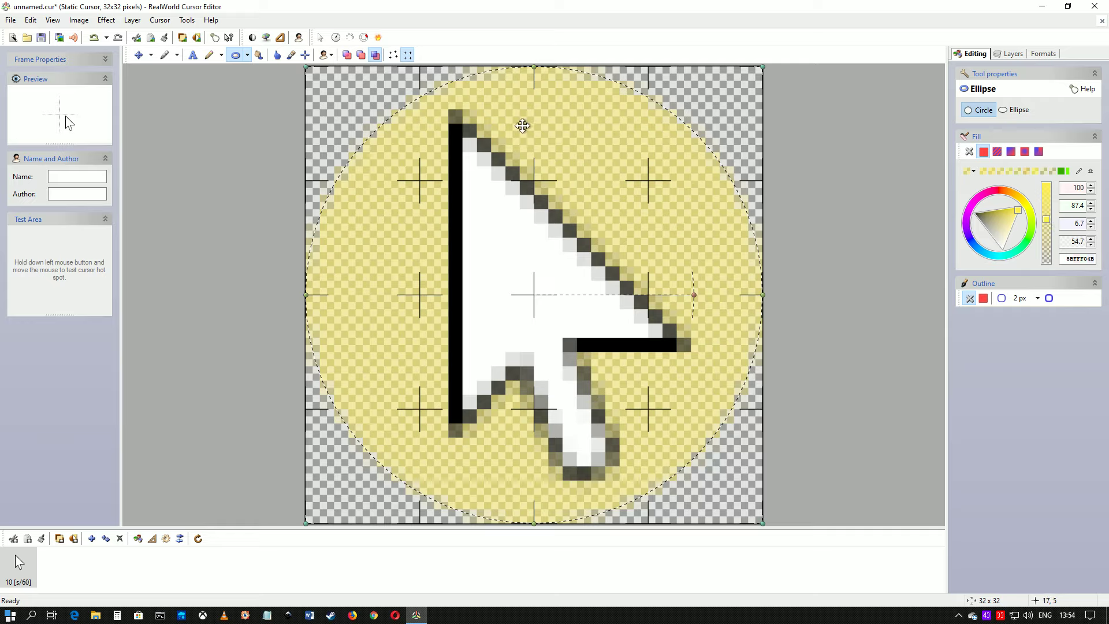
left_click(238, 56)
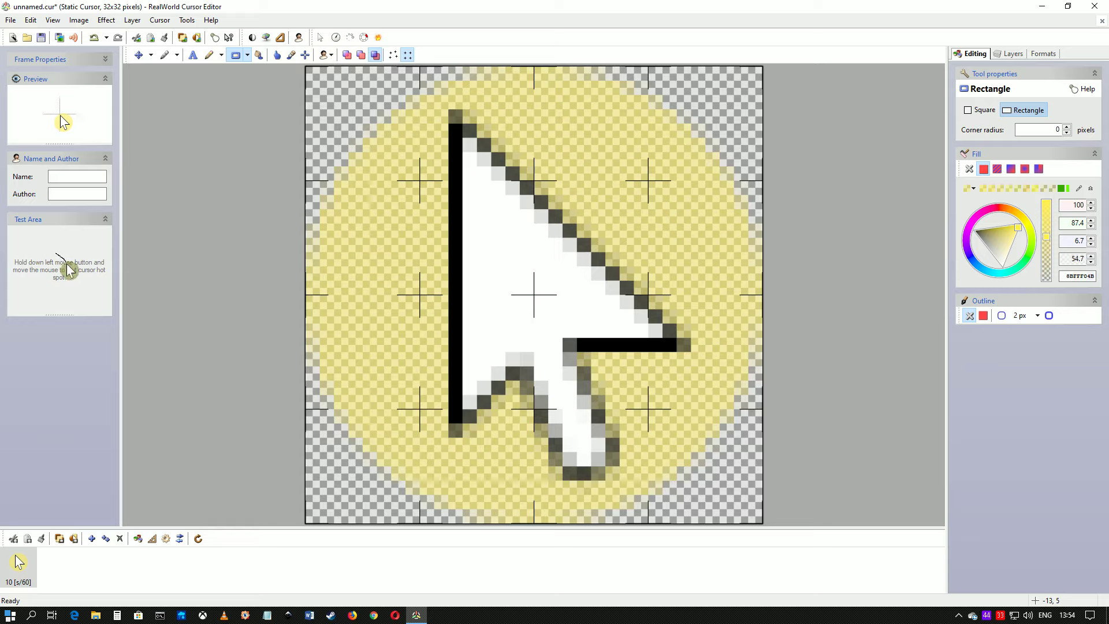
- Save the cursor as a static cursor file named yellow2 in the Cursors folder
left_click(10, 20)
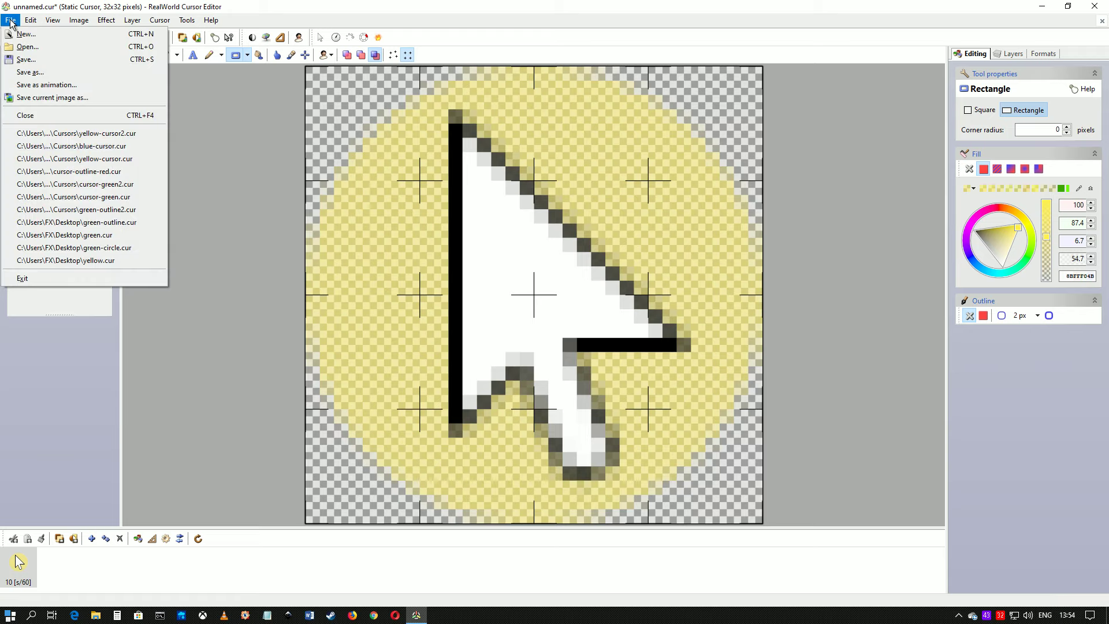
left_click(27, 60)
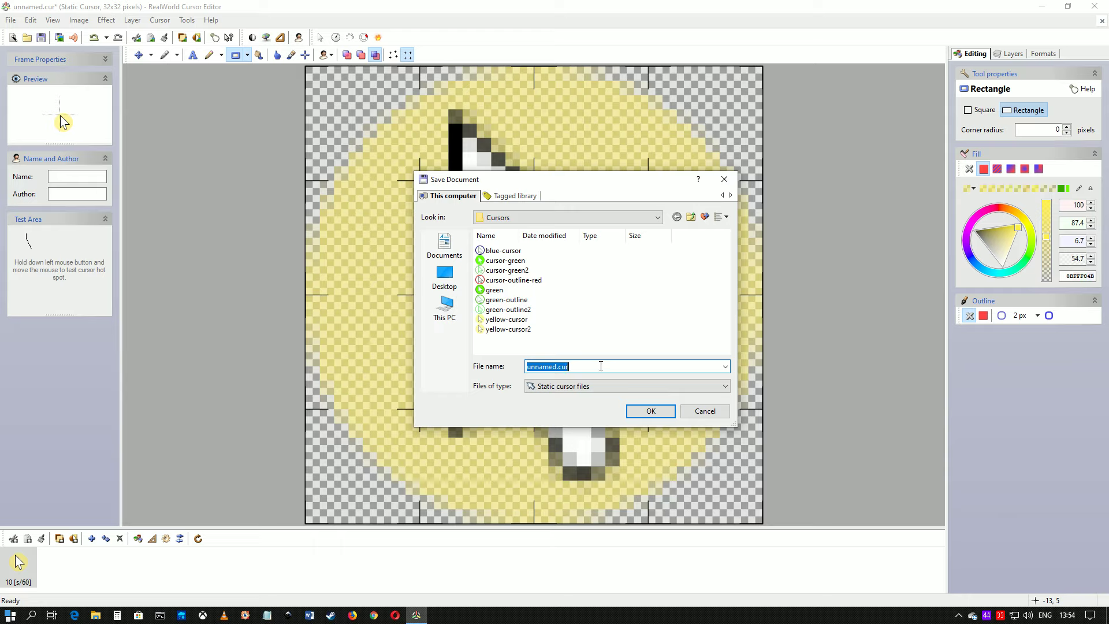
type("yellow2")
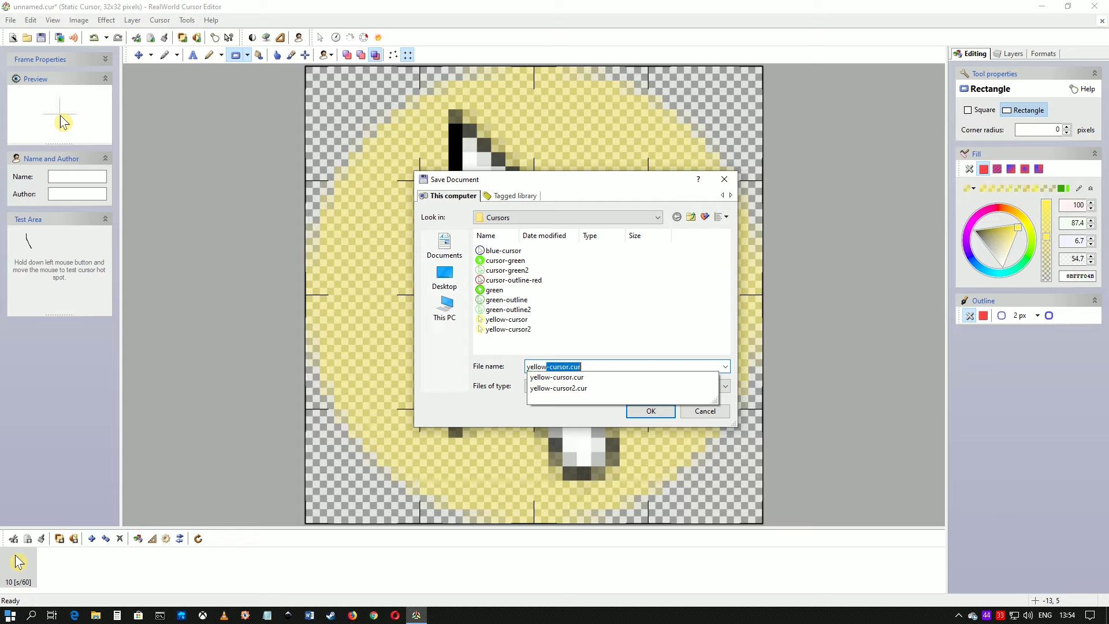
key("Return")
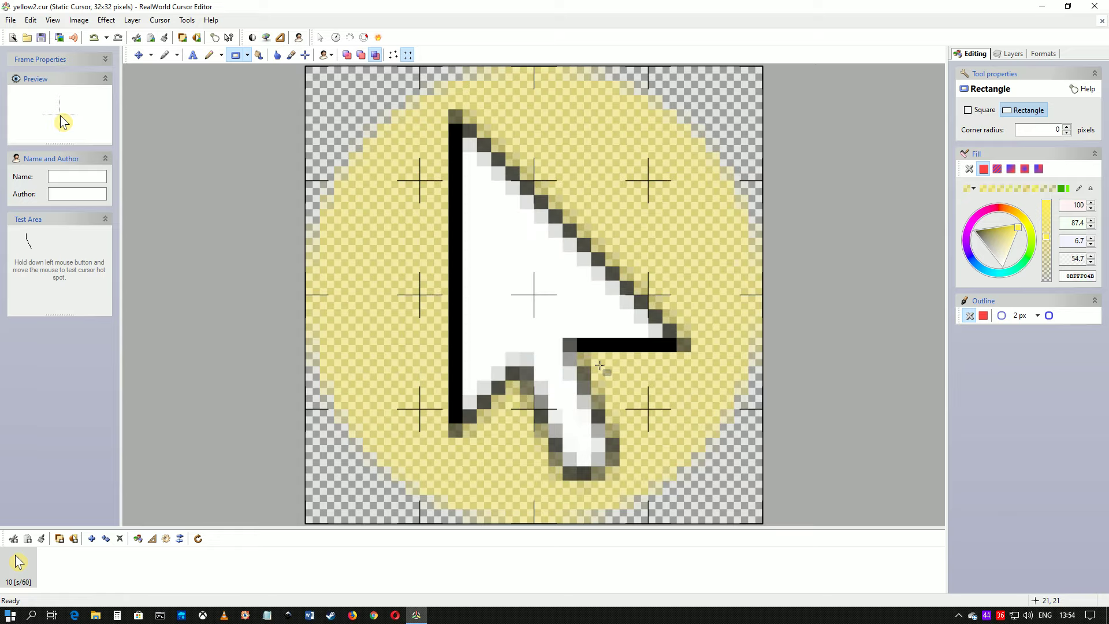
- Switch to the Windows mouse settings and open the pointer settings in the additional mouse options
left_click(1048, 10)
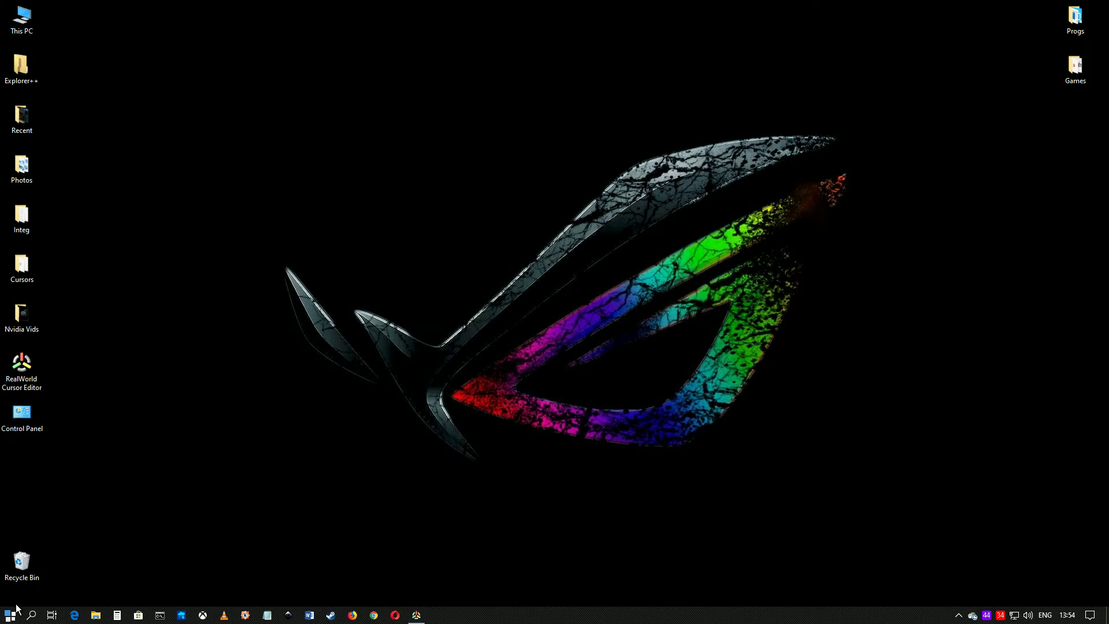
left_click(32, 615)
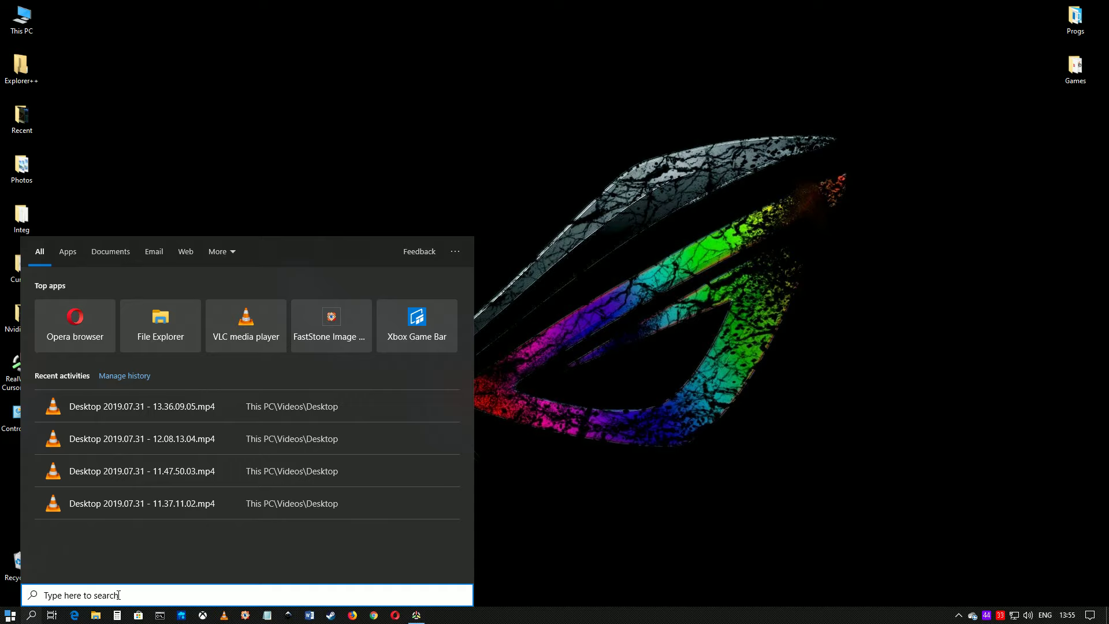
type("mouse")
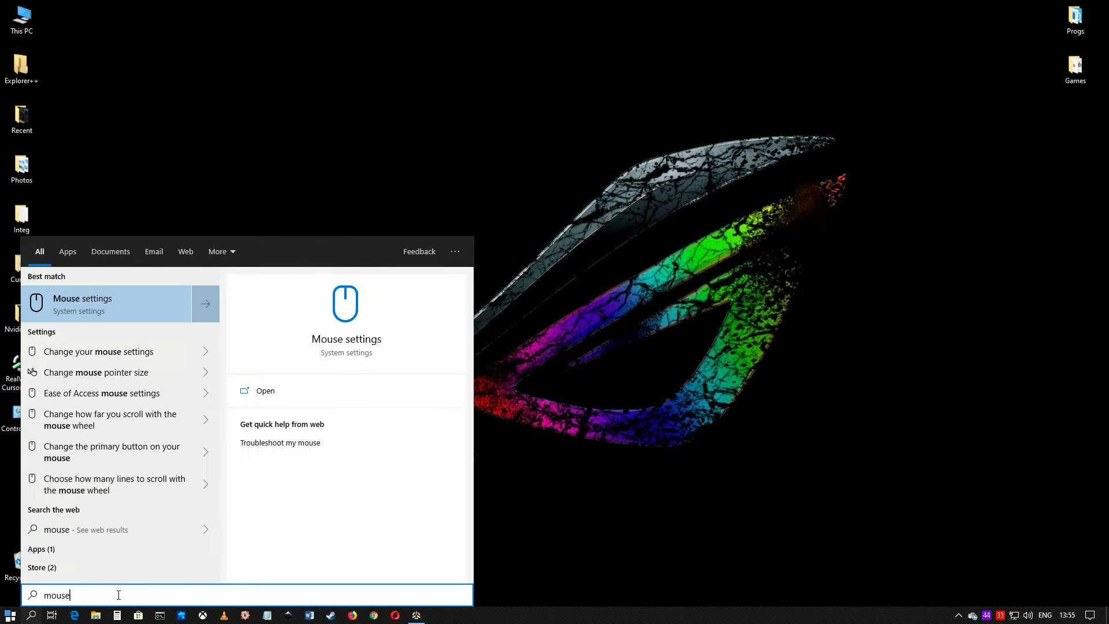
left_click(99, 303)
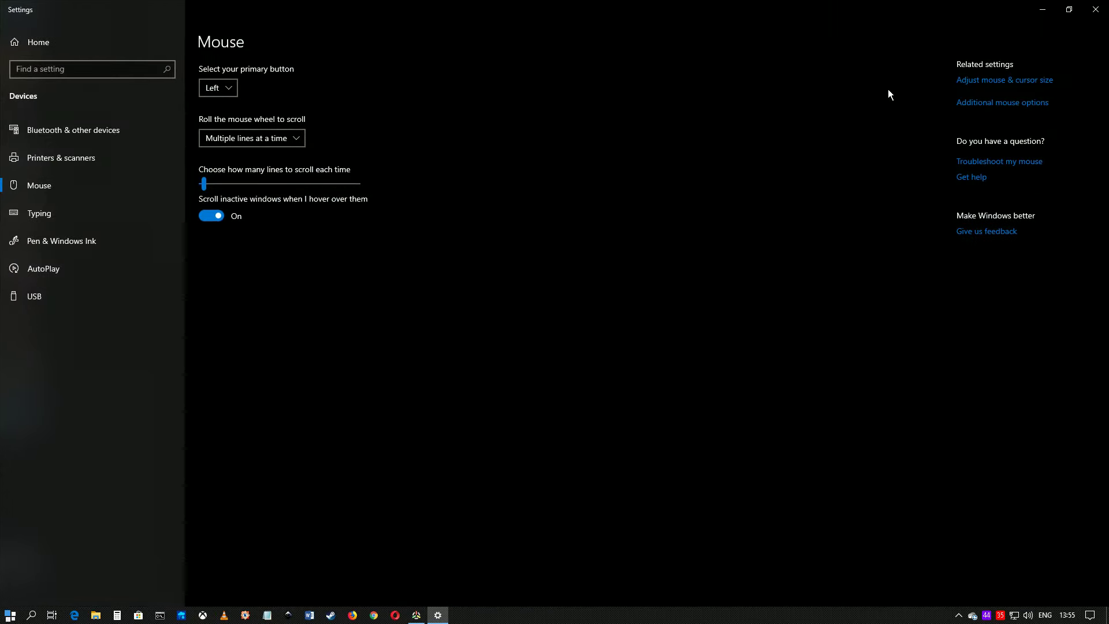
left_click(995, 107)
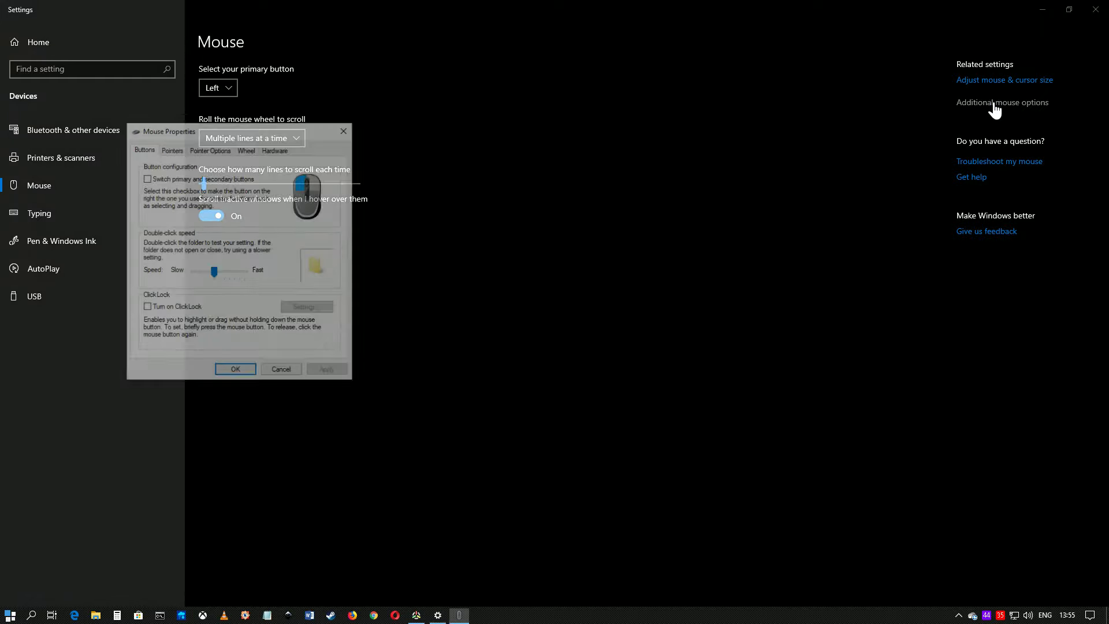
left_click(171, 149)
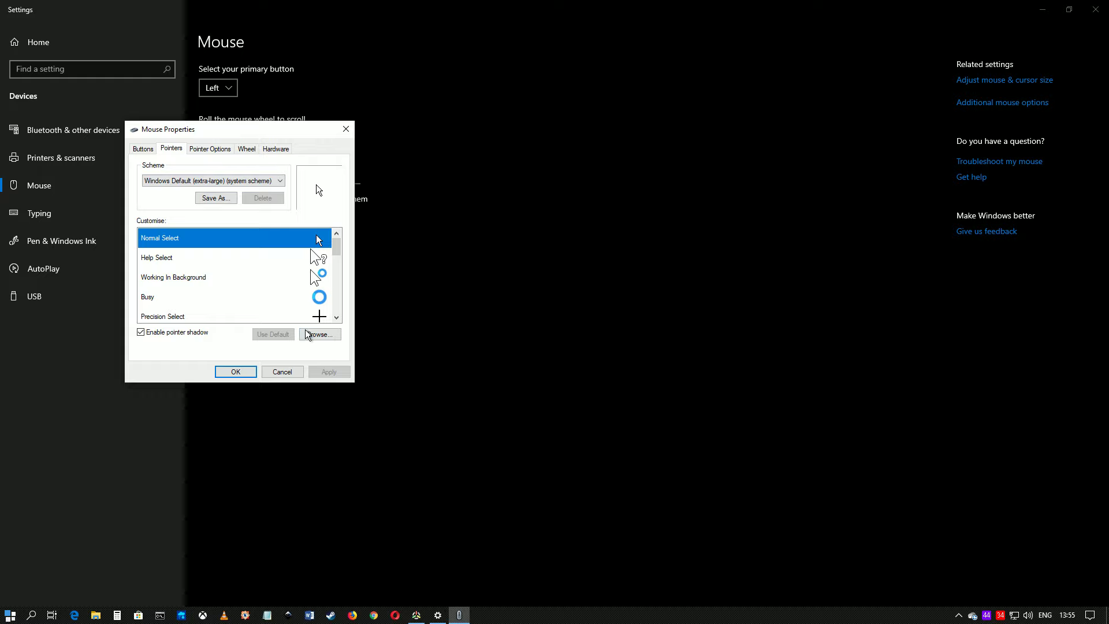
- Assign the yellow2 cursor file to the Normal Select pointer and apply the change
left_click(318, 335)
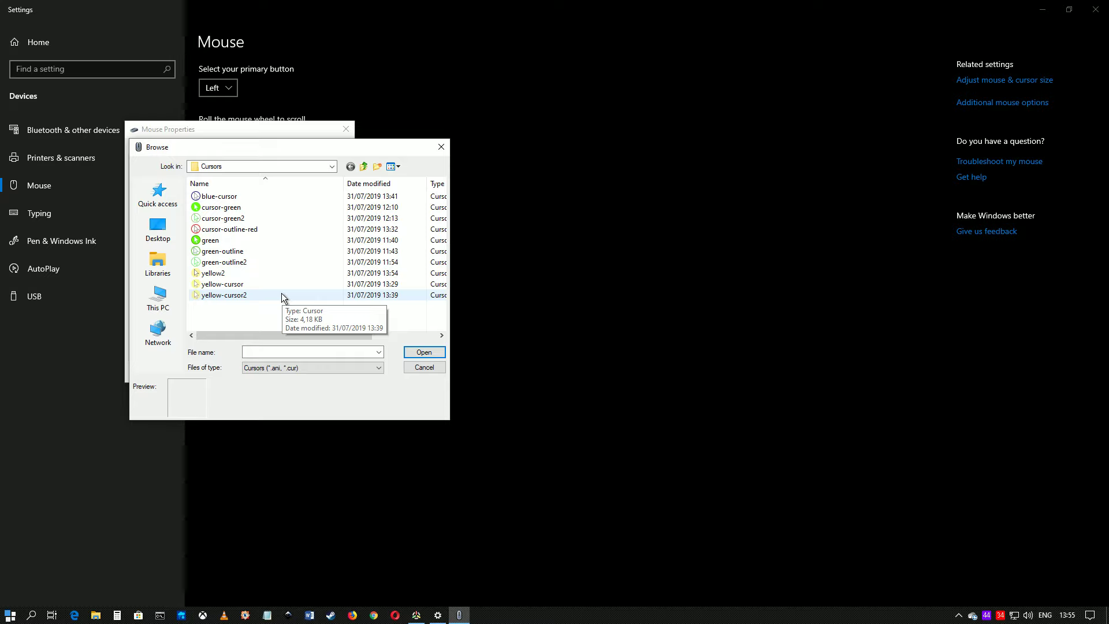
left_click(213, 276)
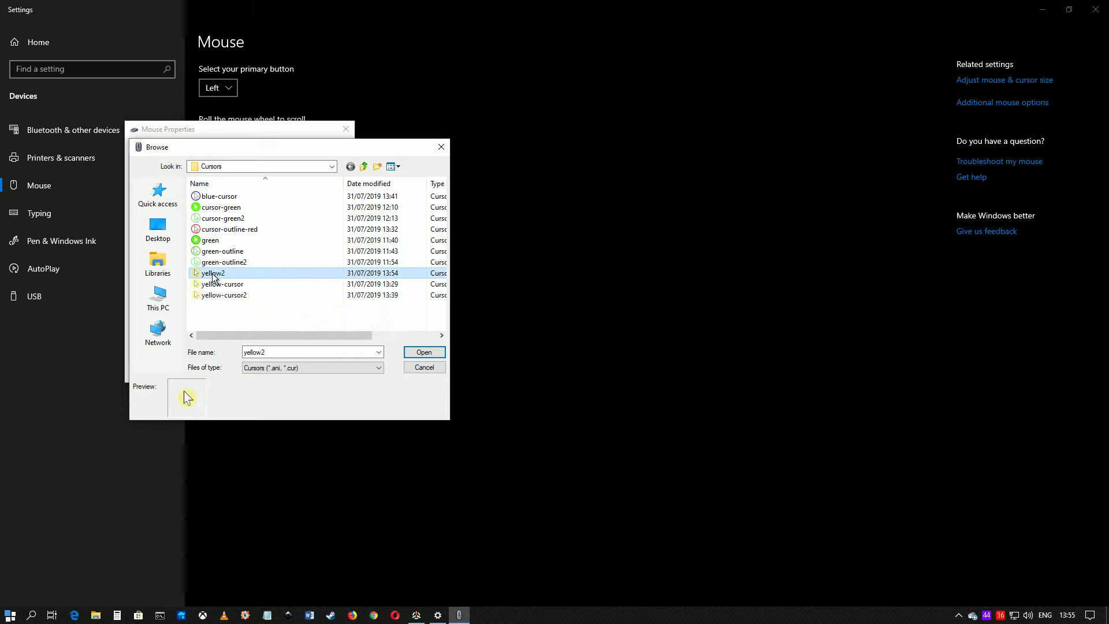
left_click(424, 353)
left_click(332, 370)
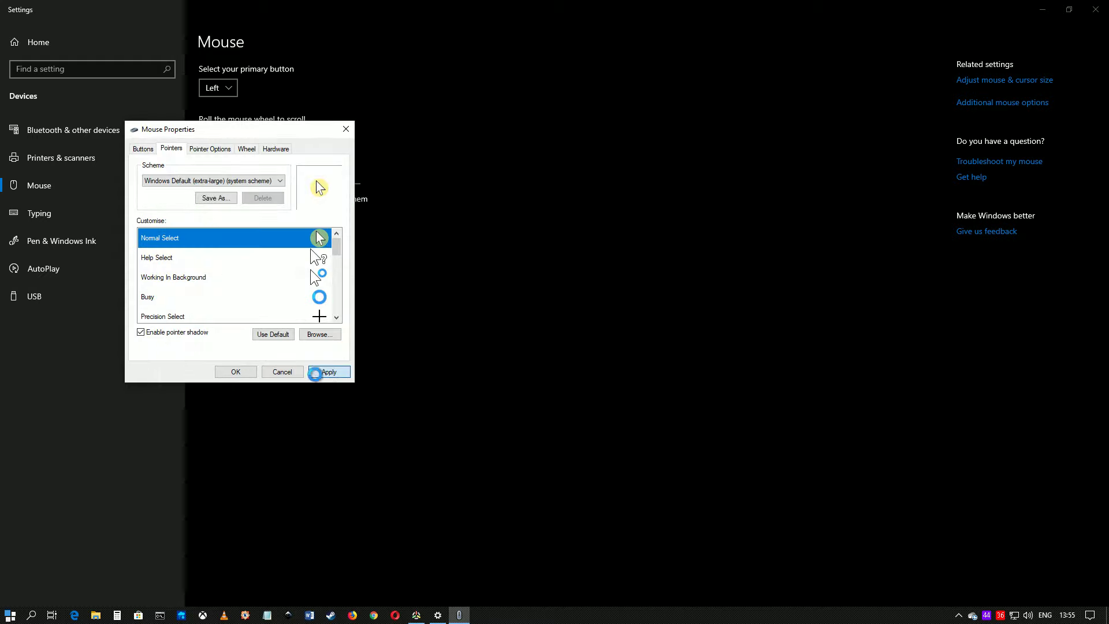
left_click(236, 373)
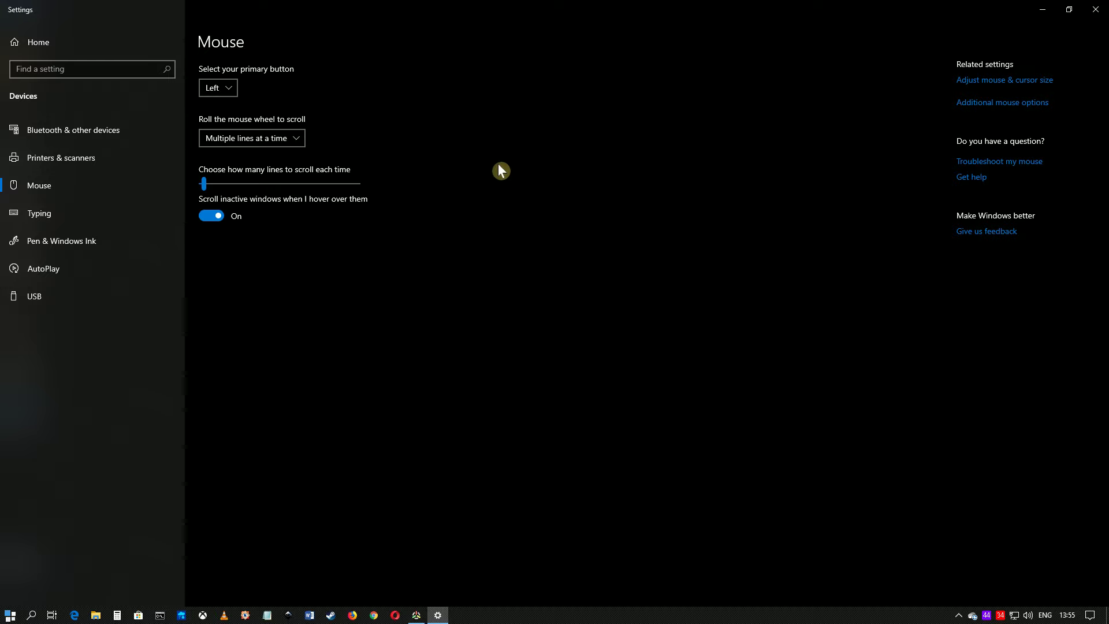
- Return to RealWorld Cursor Editor and create another new mouse cursor with the default 32-pixel canvas
left_click(1046, 9)
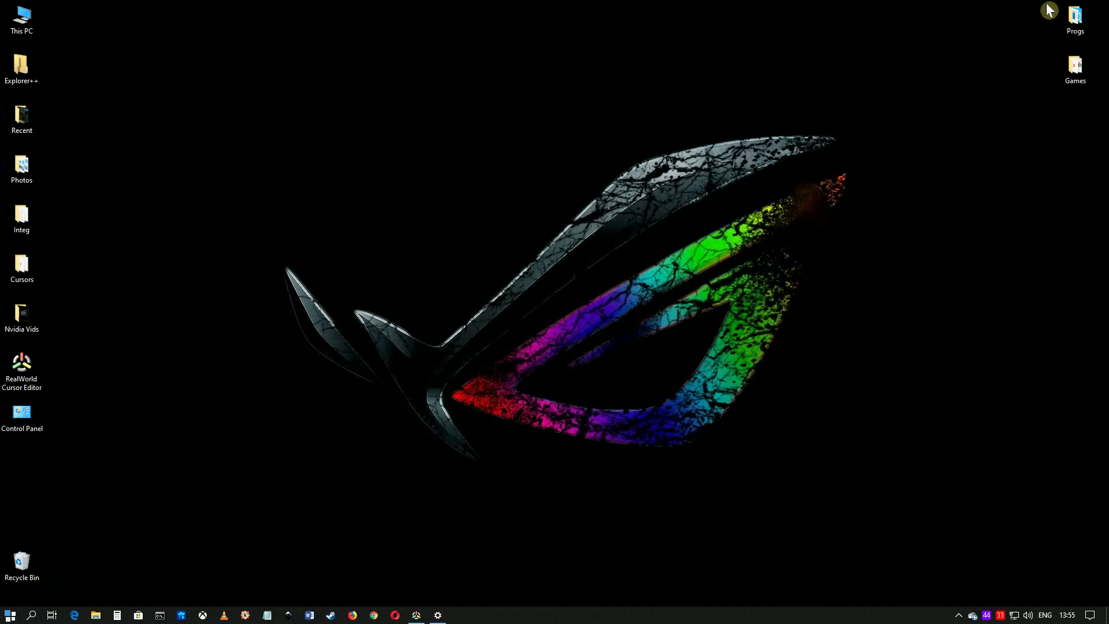
left_click(415, 615)
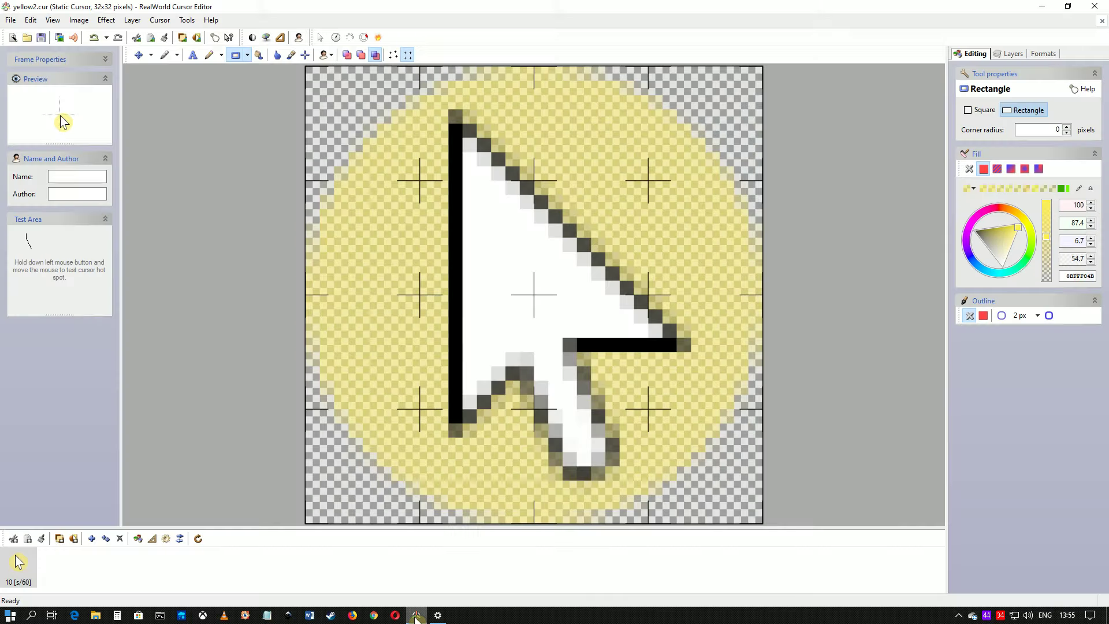
left_click(10, 20)
left_click(30, 33)
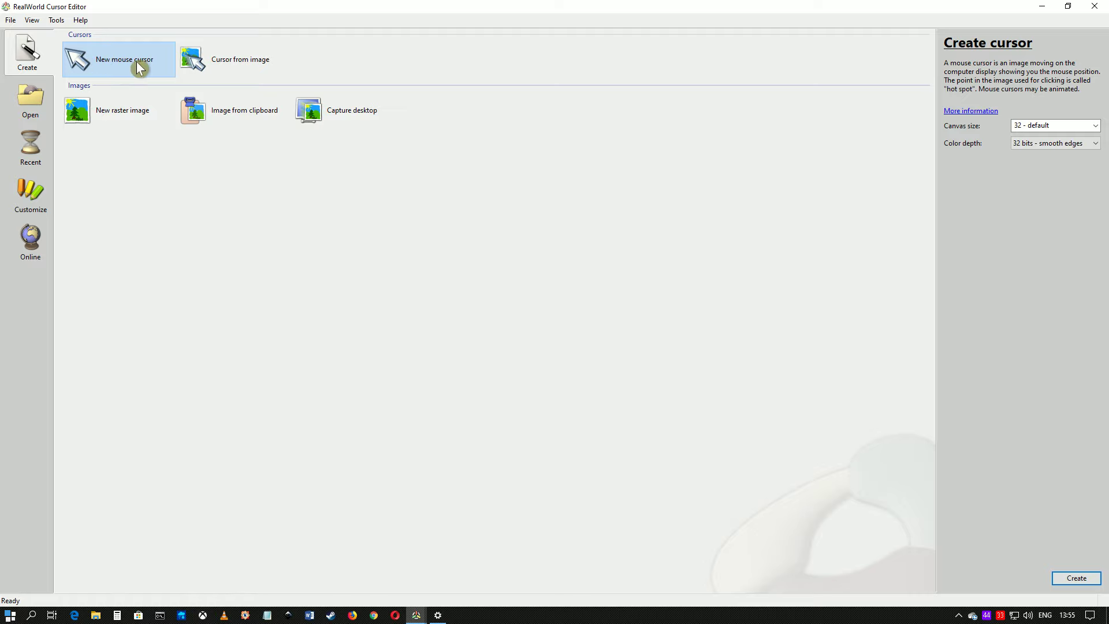
left_click(1075, 578)
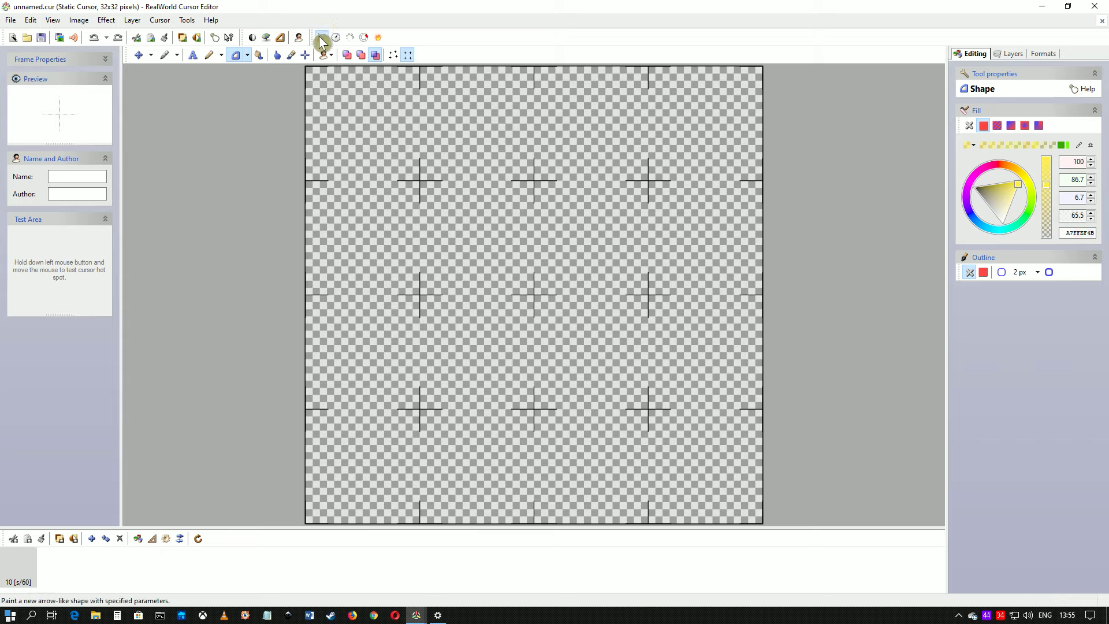
- Add an up-left arrow shape with a slightly reduced head size and the default grey outline to the empty canvas
left_click(319, 37)
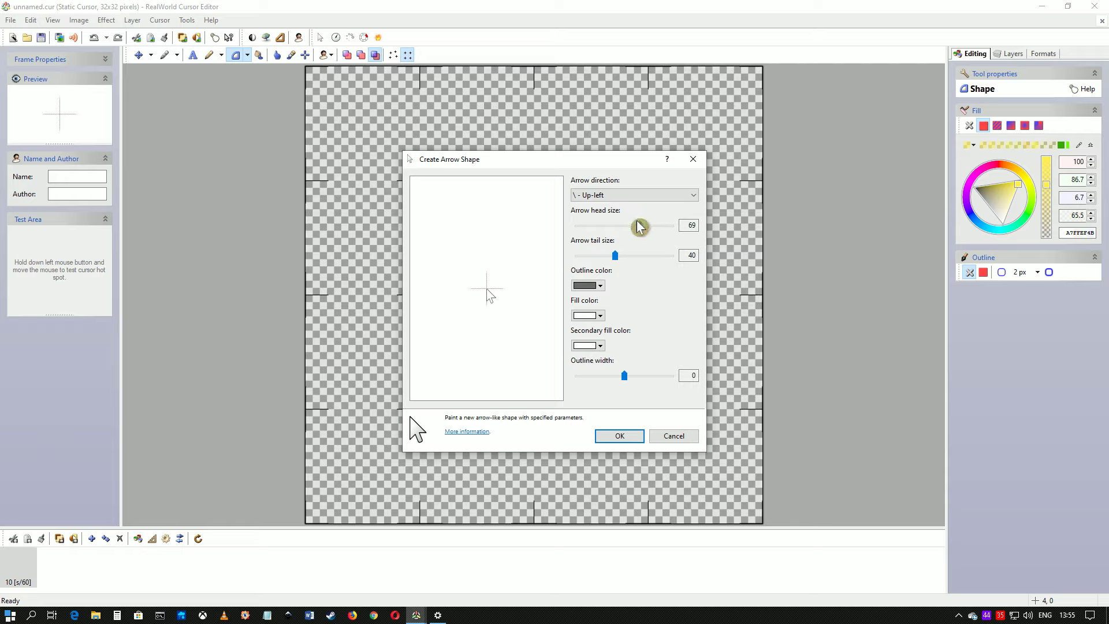
left_click_drag(638, 225, 638, 228)
left_click(626, 443)
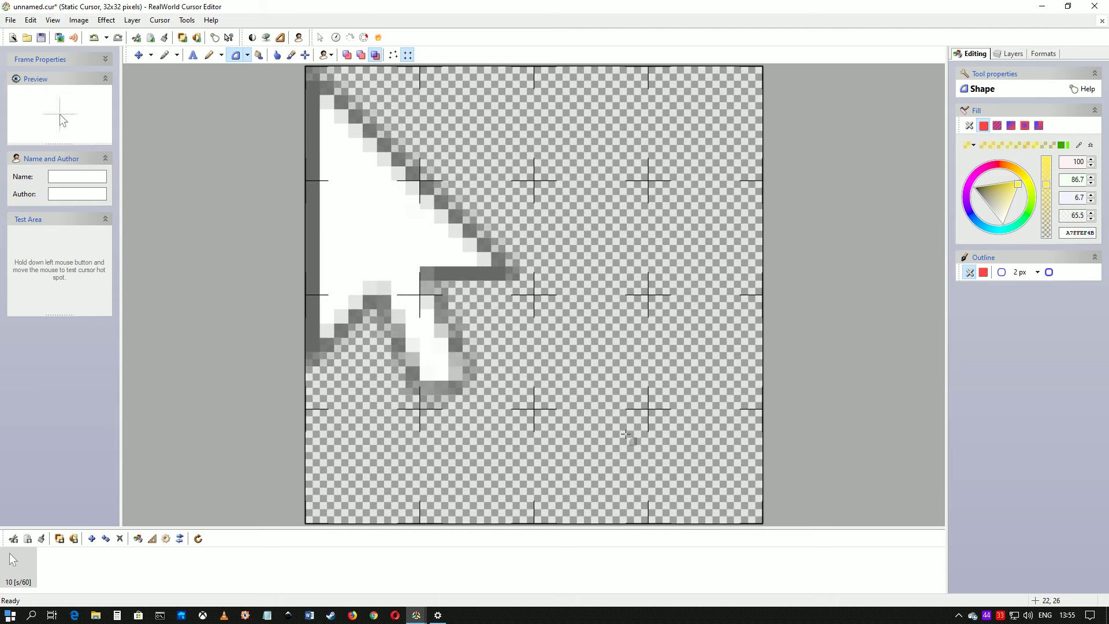
- Move the arrow picture away from the canvas corner to roughly the middle of the canvas
left_click(140, 55)
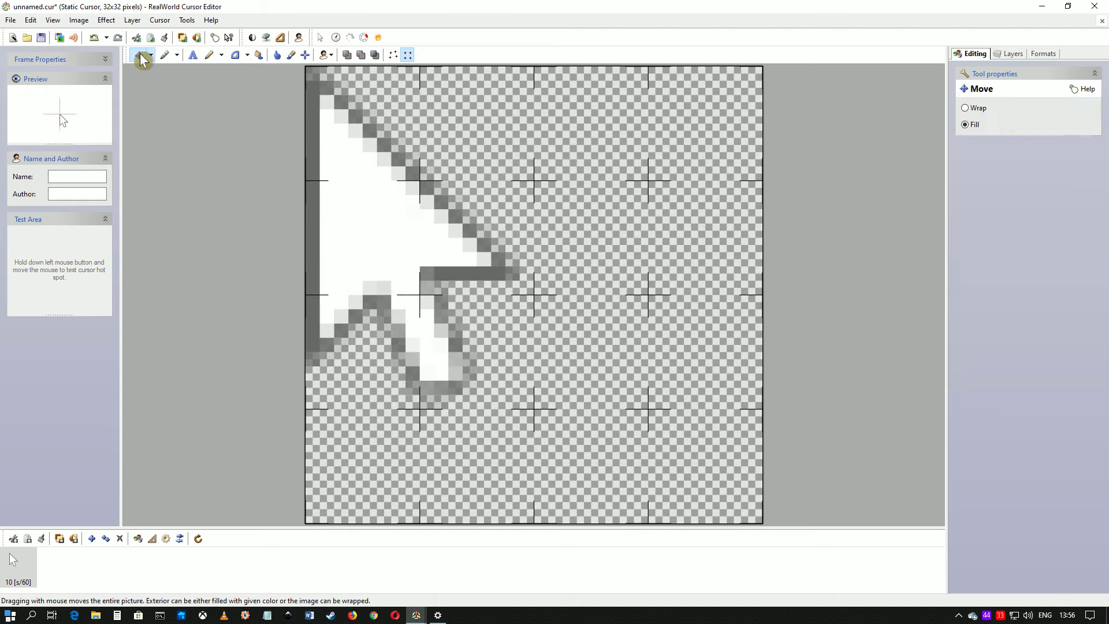
mouse_move(418, 240)
left_mouse_down()
mouse_move(467, 267)
mouse_move(508, 320)
mouse_move(518, 312)
left_mouse_up()
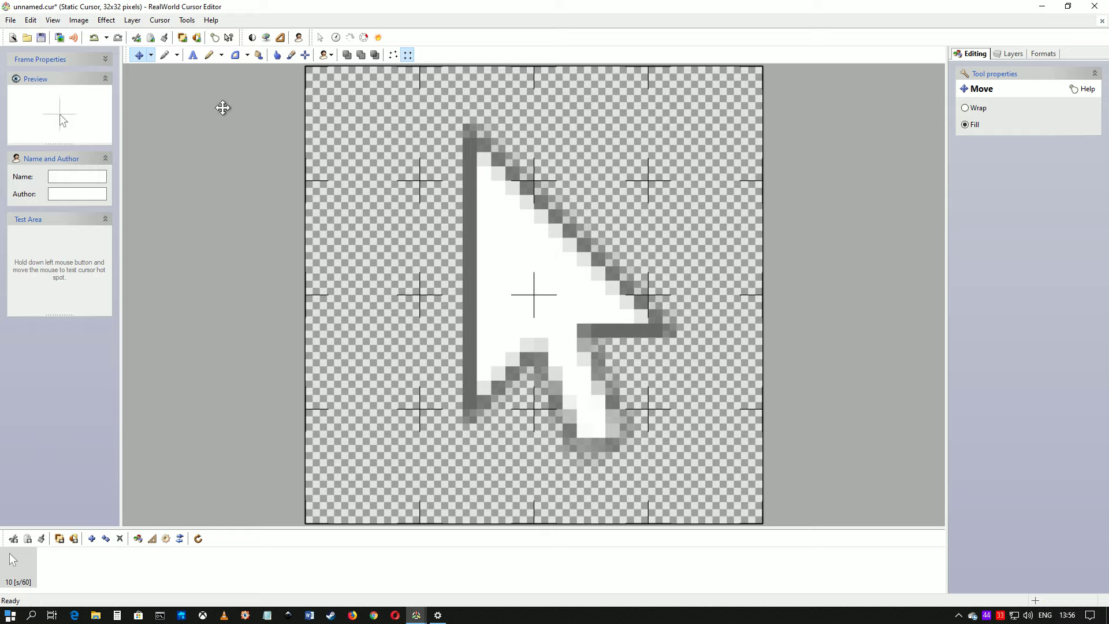
- Draw an unfilled circle with a 5 px yellow outline around the arrow, spanning the full 32 x 32 canvas
left_click(248, 55)
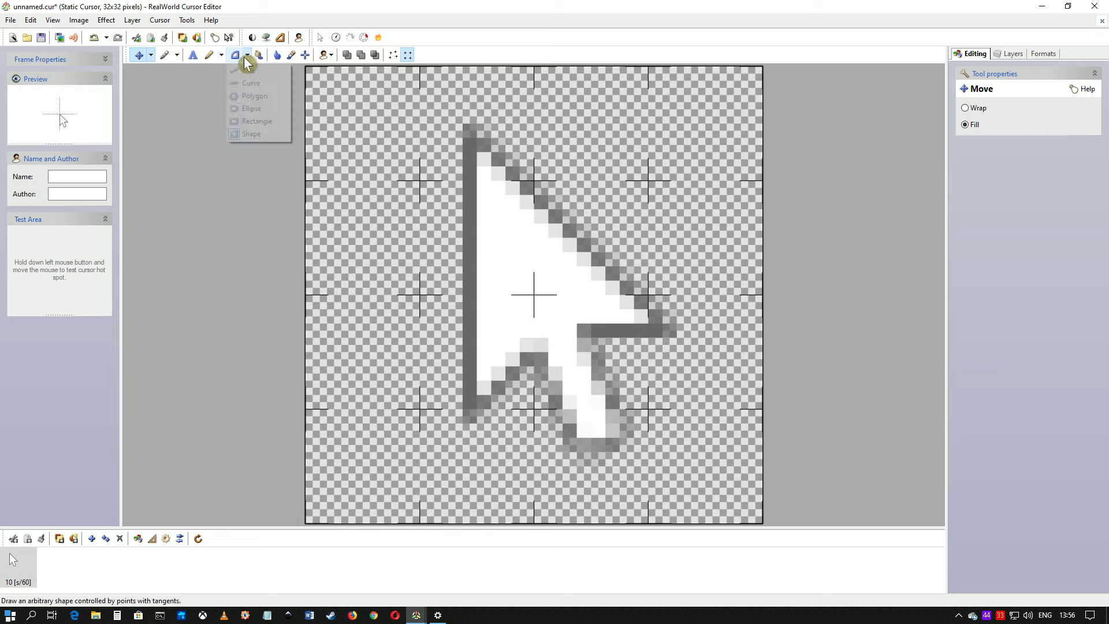
left_click(250, 109)
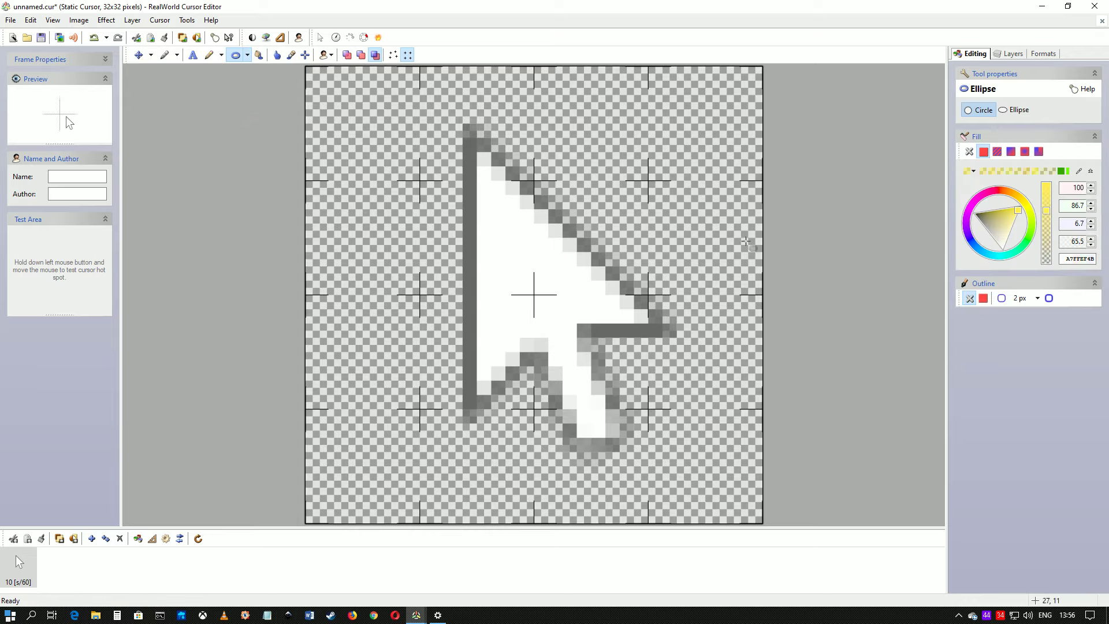
left_click(970, 152)
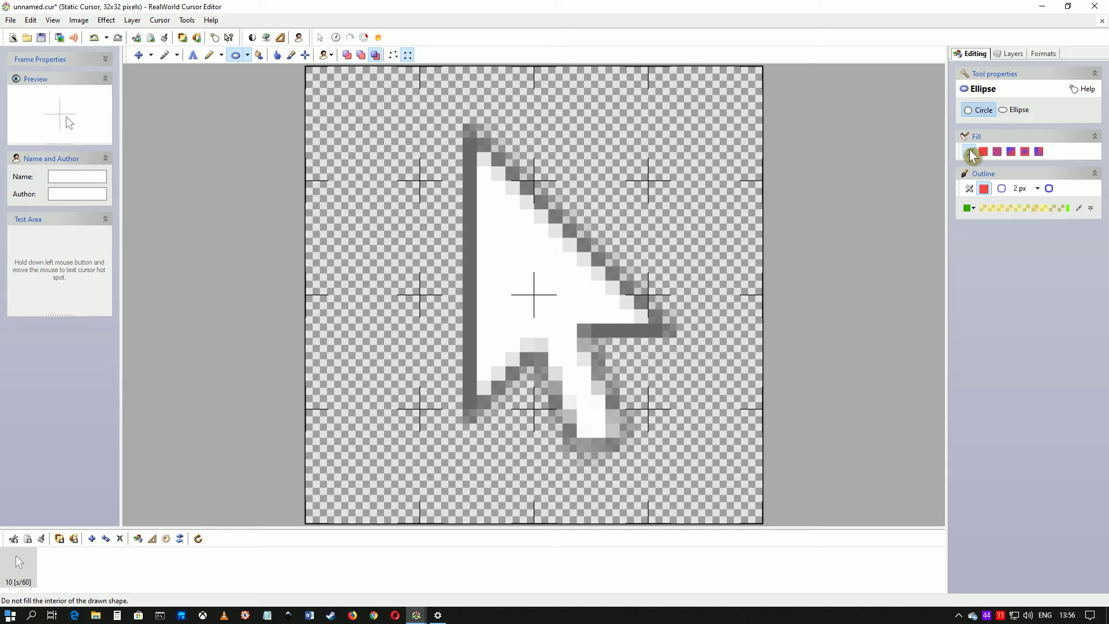
left_click(975, 210)
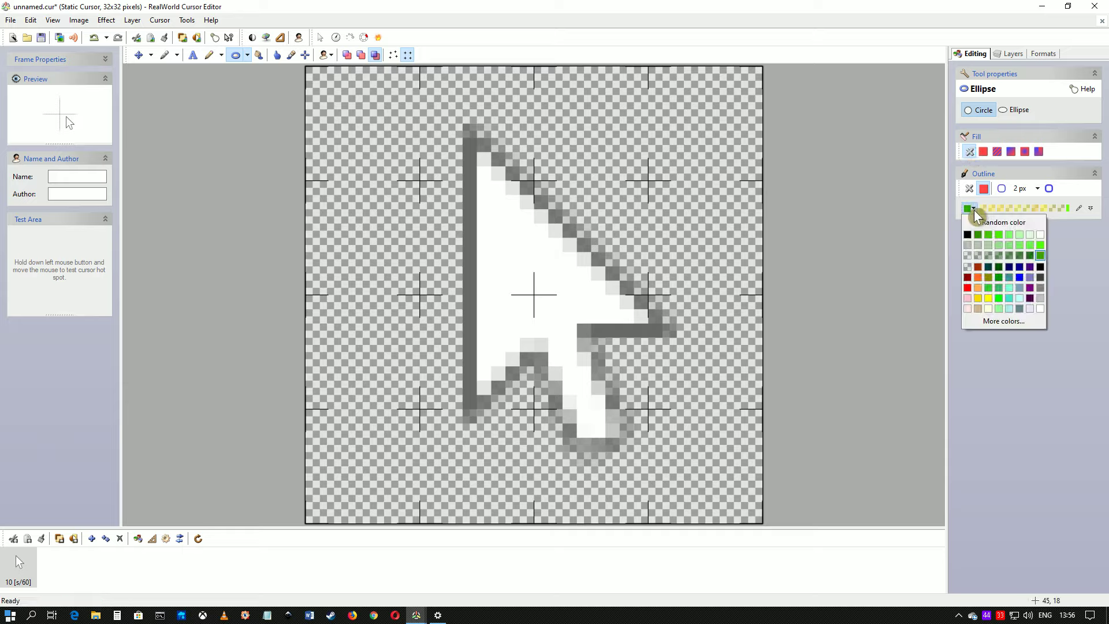
left_click(987, 297)
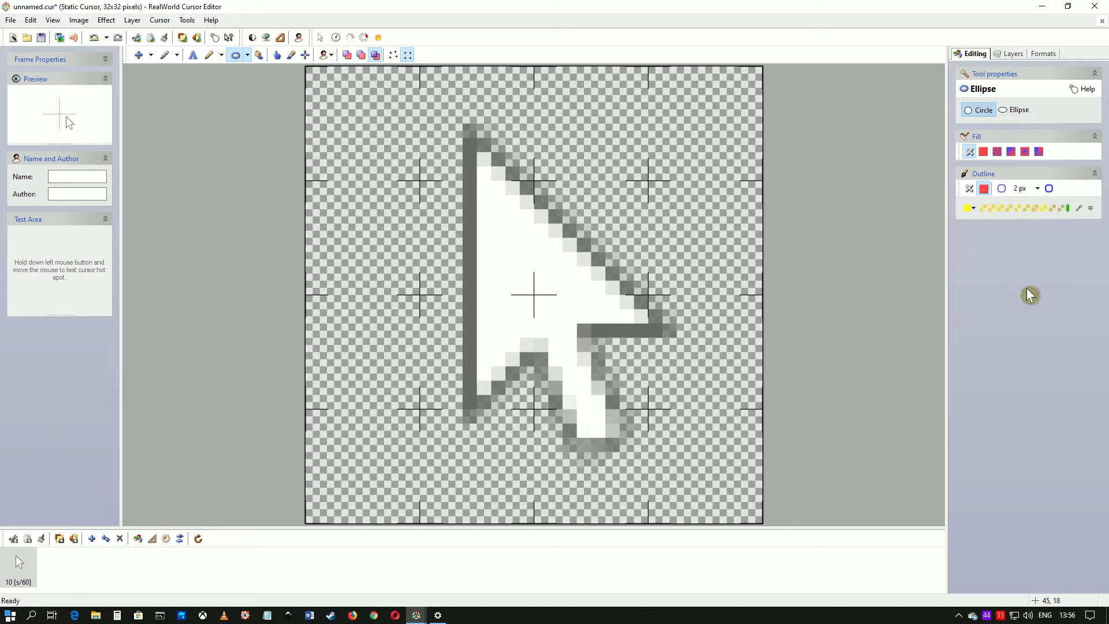
left_click(1039, 189)
left_click(1032, 231)
left_click_drag(307, 70, 759, 518)
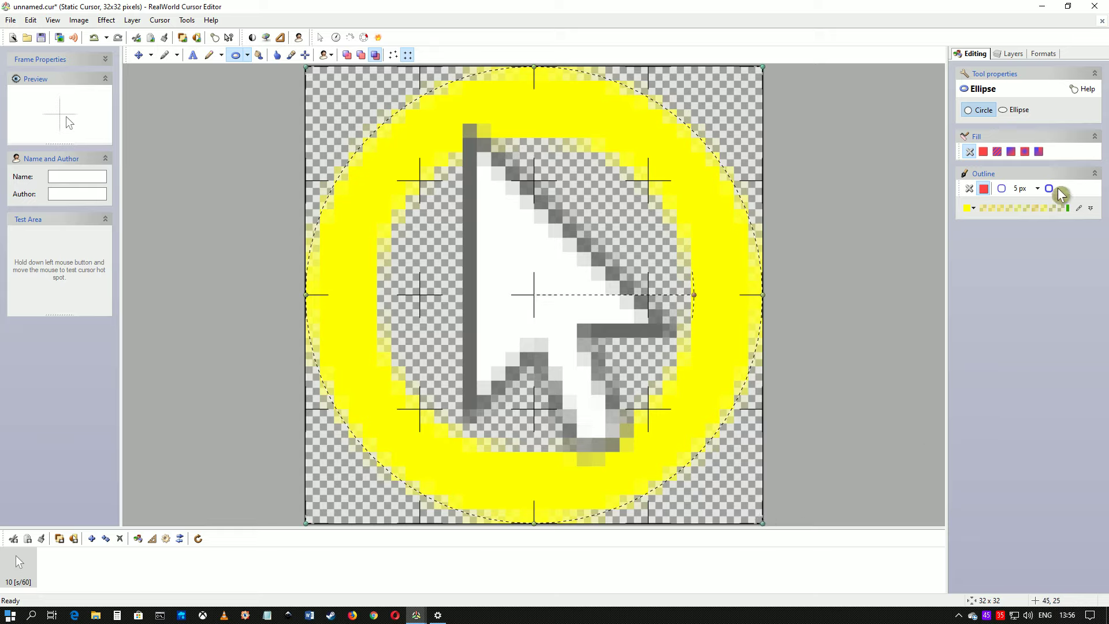
- Set the circle's outline width to 2 px and commit the circle to the cursor image
left_click(1038, 189)
left_click(1030, 218)
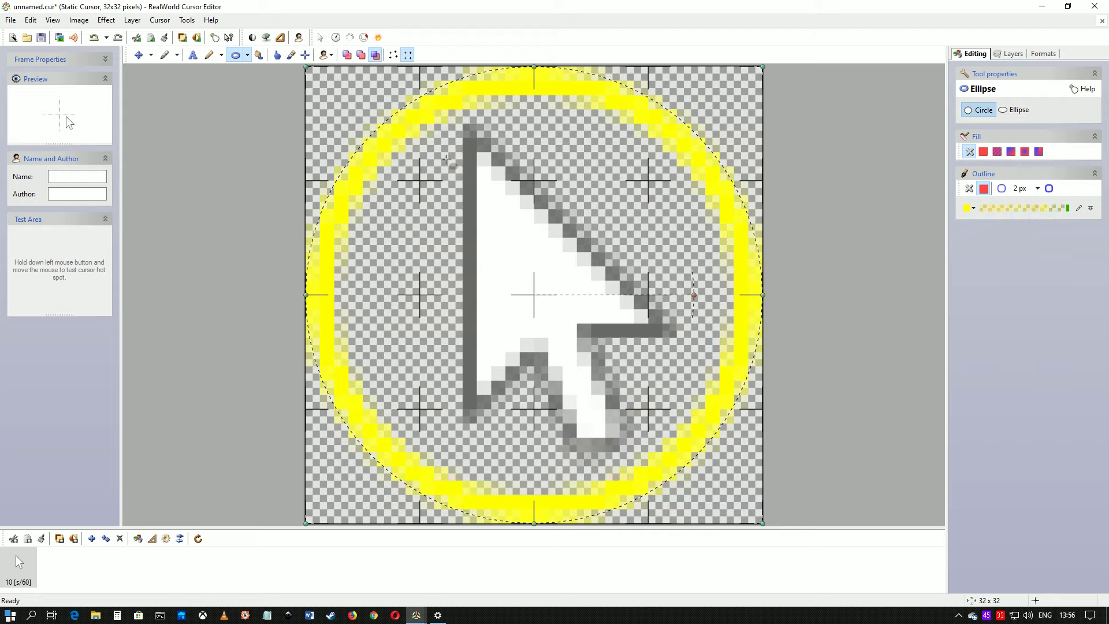
left_click(237, 56)
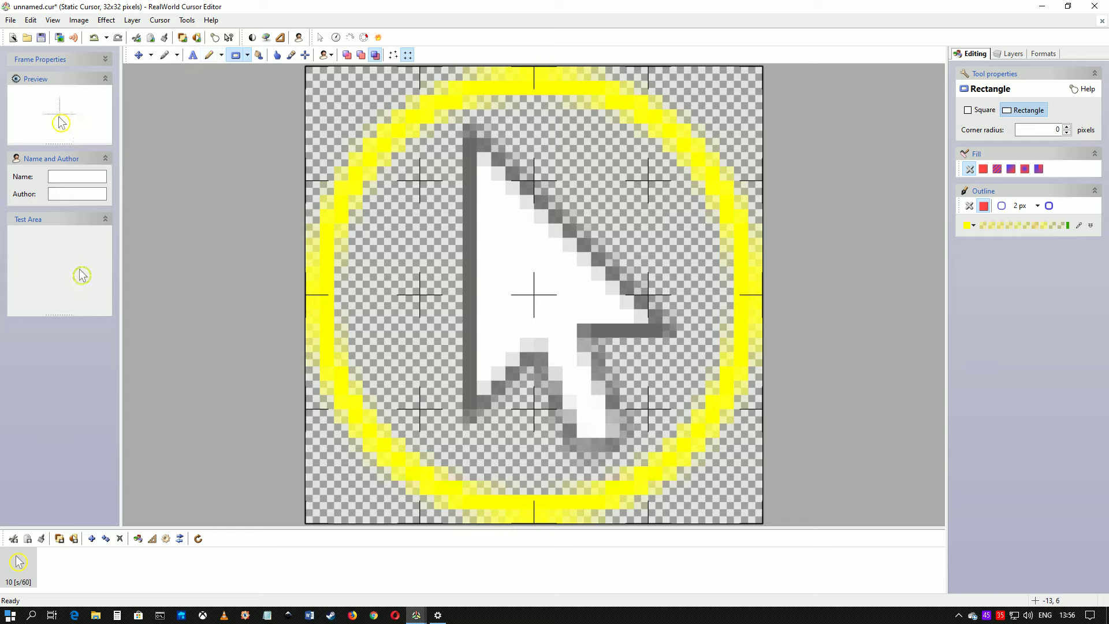
- Save the cursor as yellow3 in the Cursors folder as a static cursor file
left_click(11, 19)
left_click(41, 71)
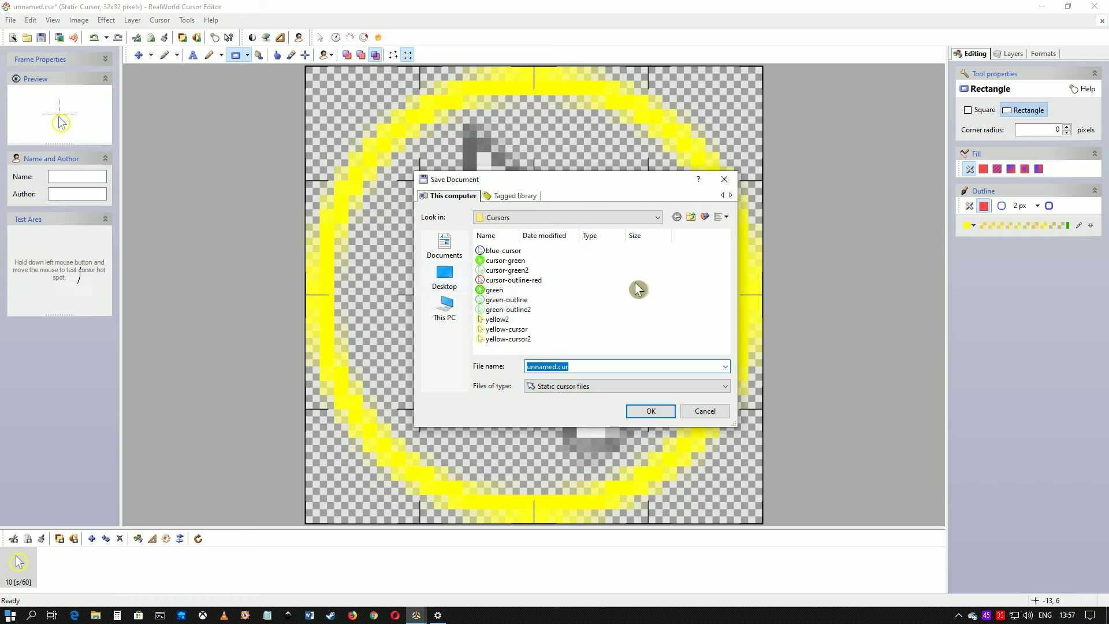
type("yellow")
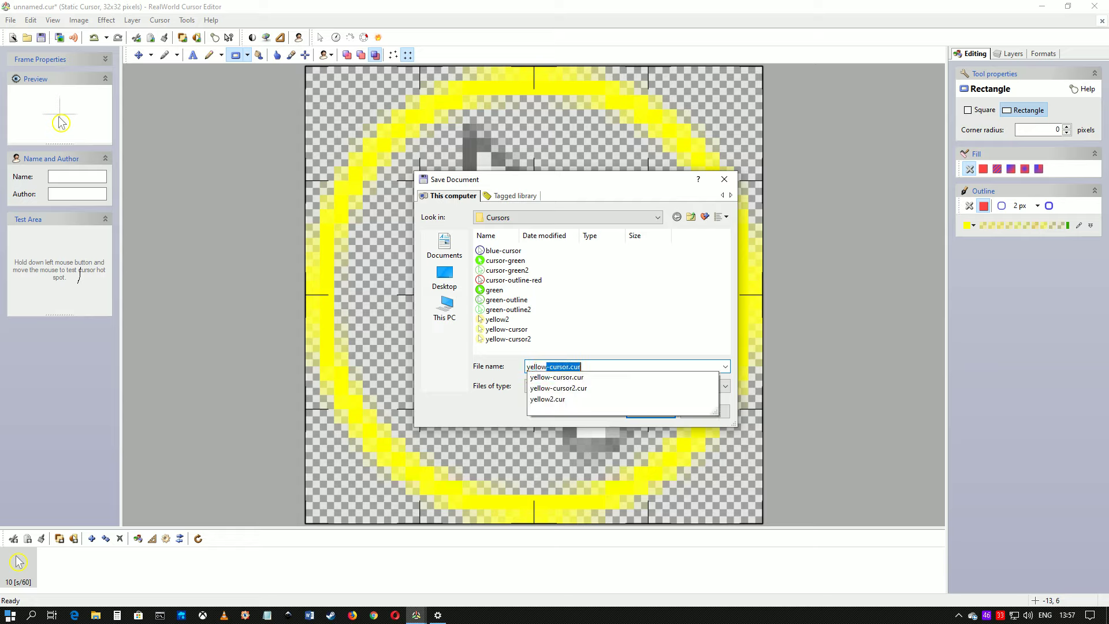
type("3")
key("Return")
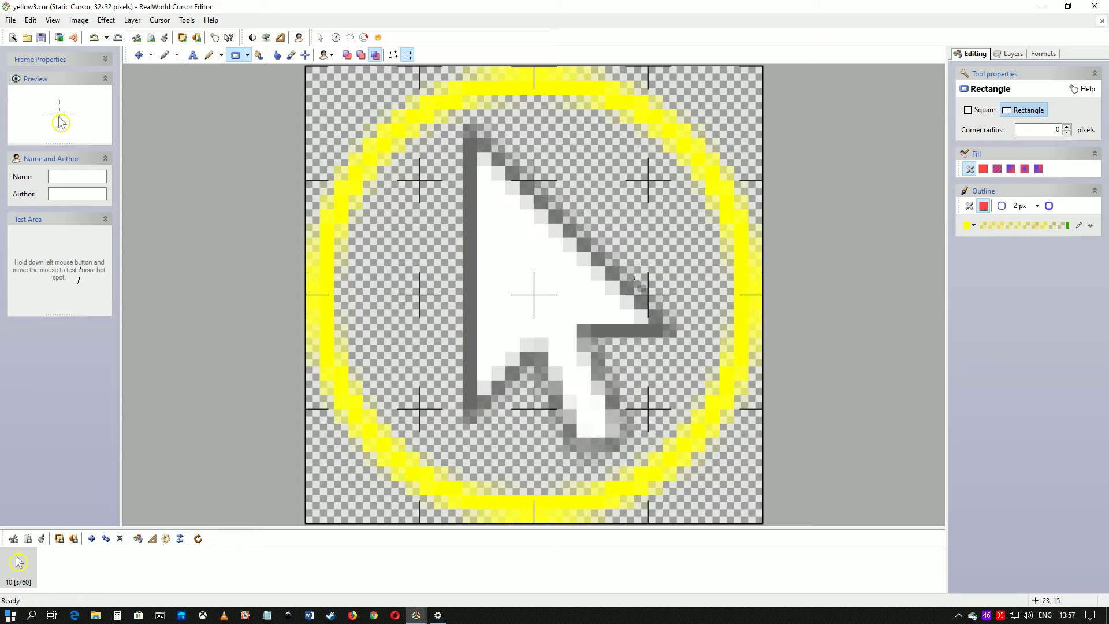
- Minimize the editor, find the Windows mouse settings, and open the pointer settings in the additional mouse options
left_click(1047, 4)
left_click(1046, 4)
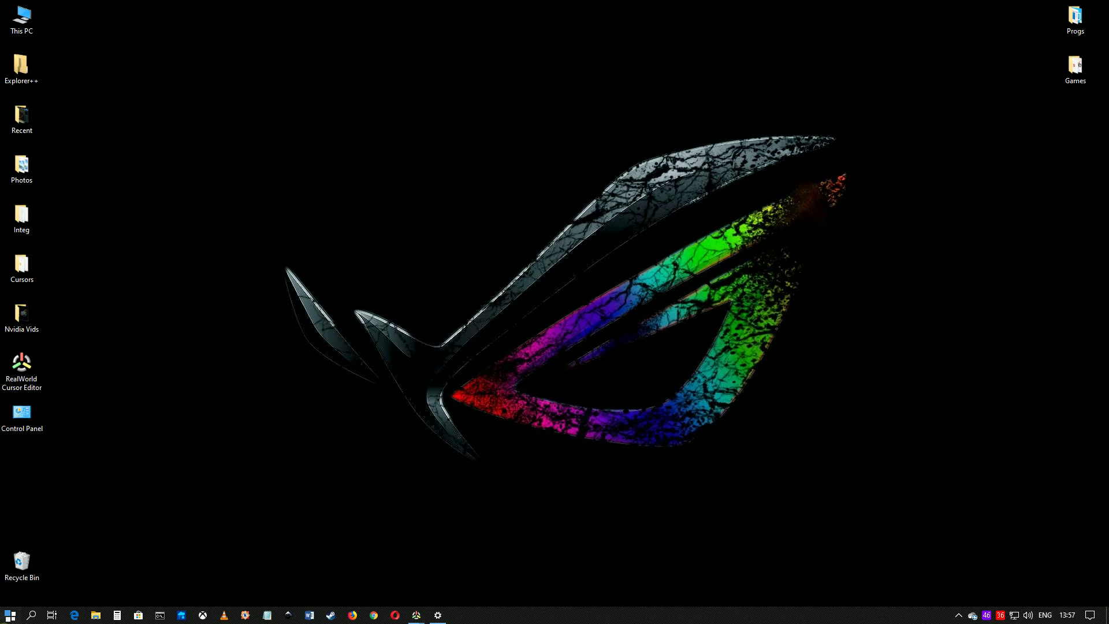
left_click(32, 616)
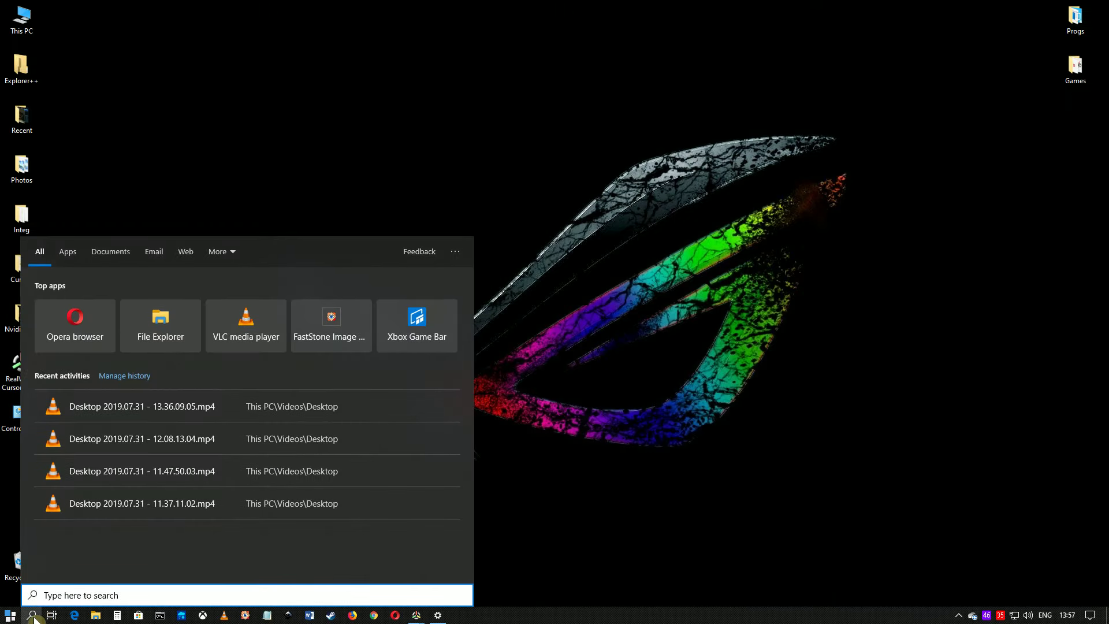
type("mou")
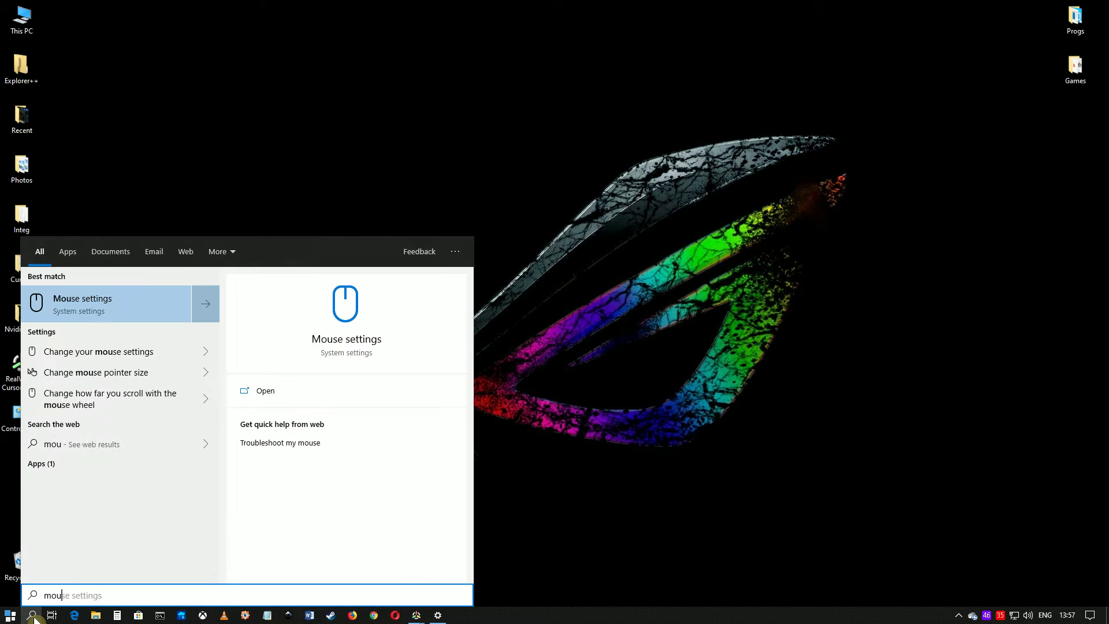
left_click(88, 308)
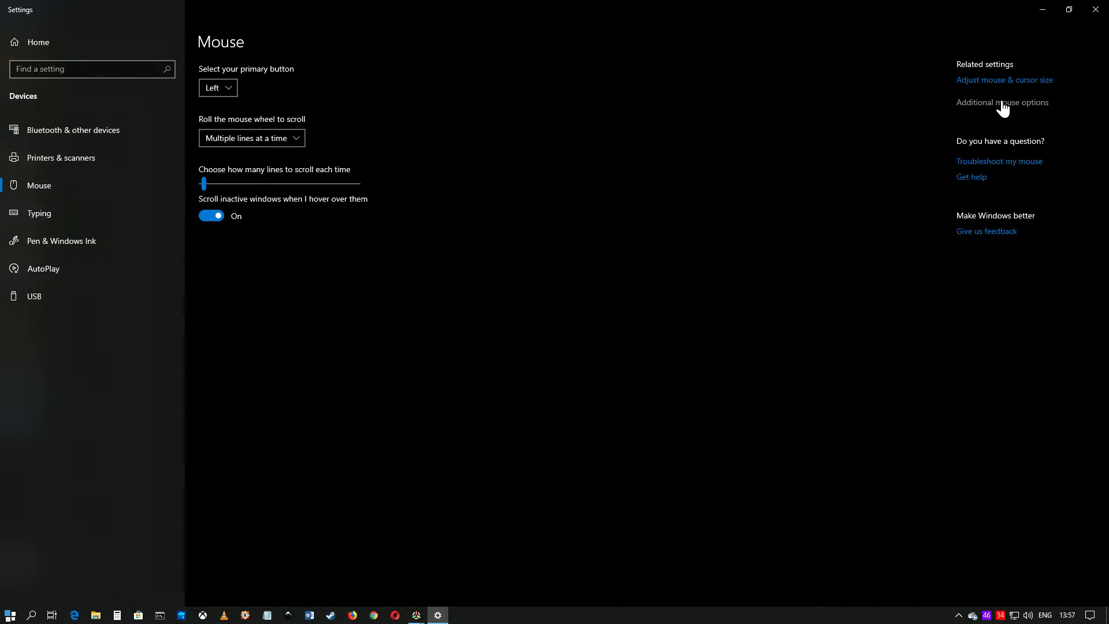
left_click(1003, 104)
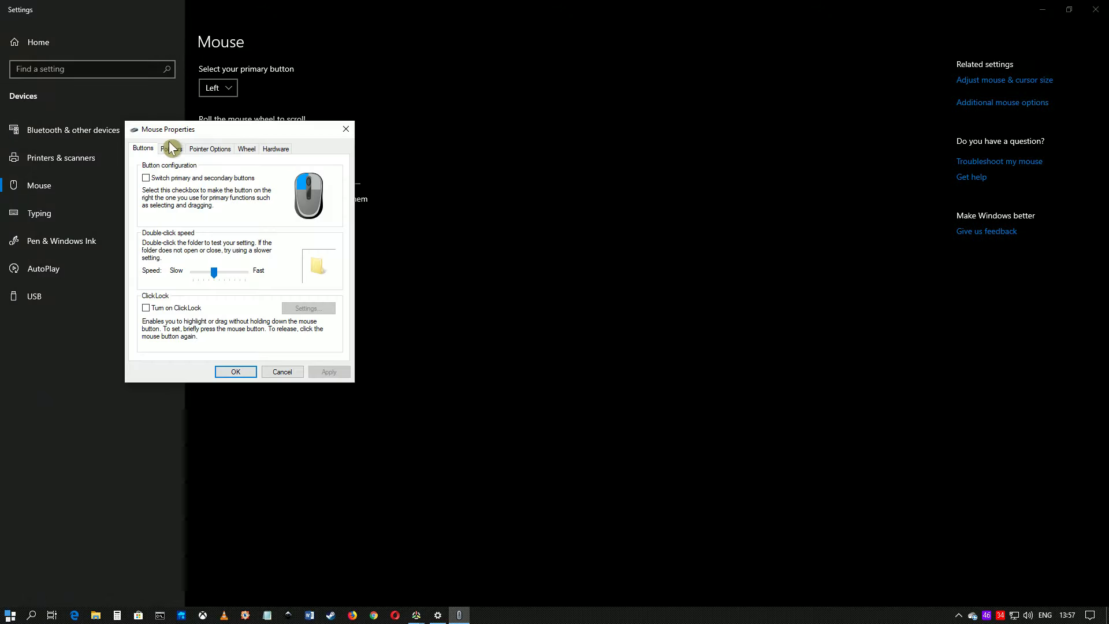
left_click(171, 148)
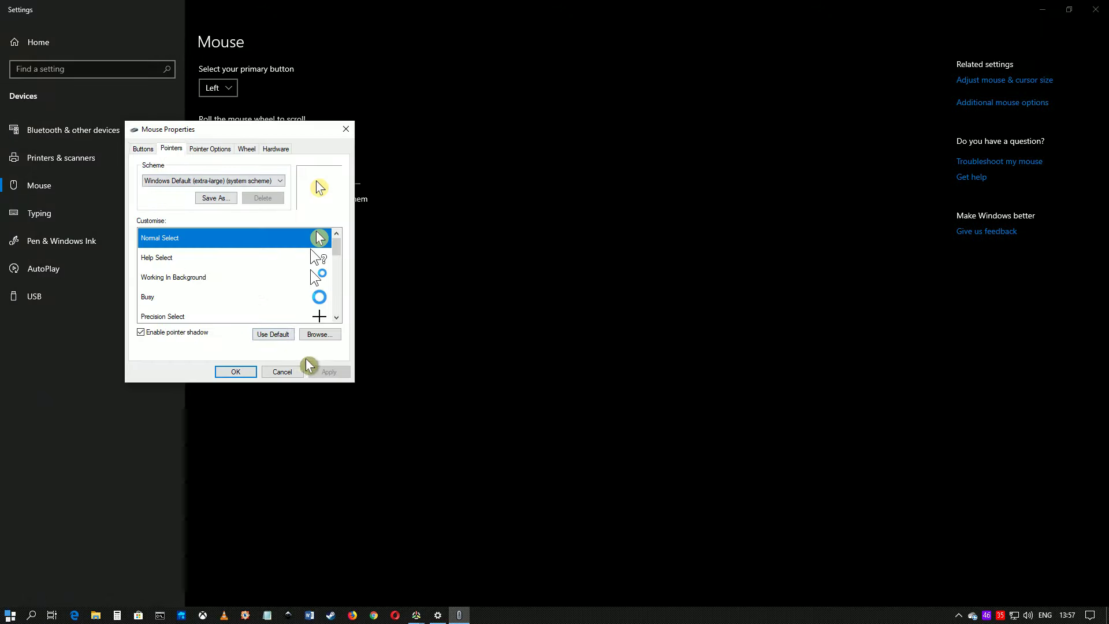
- Assign the yellow3 cursor file to the Normal Select pointer, apply the change, and return to the desktop
left_click(329, 337)
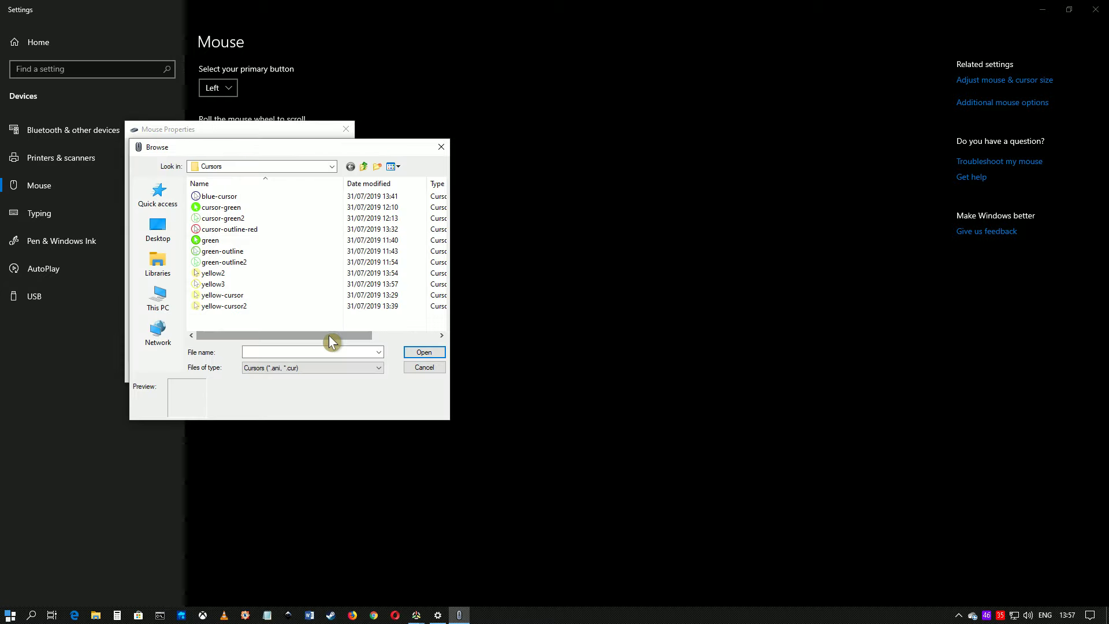
left_click(225, 287)
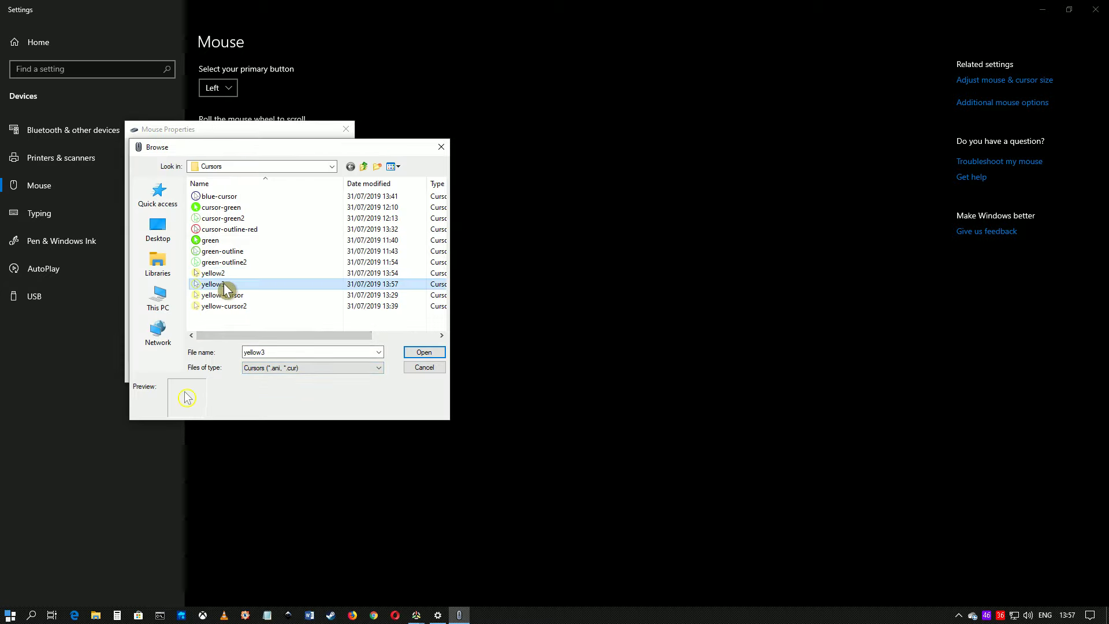
left_click(425, 352)
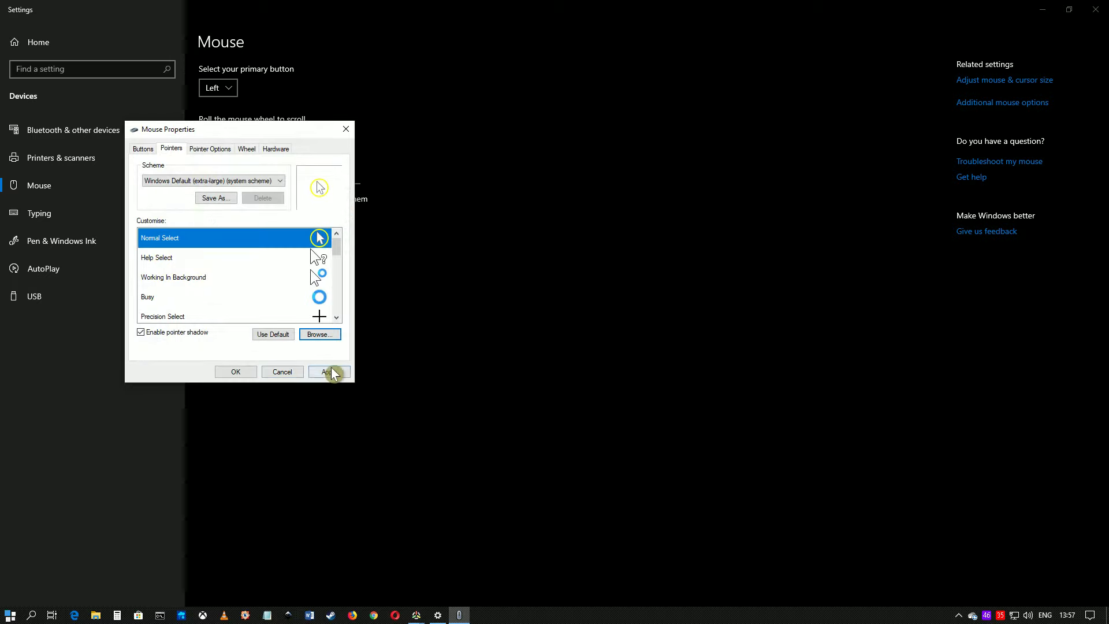
left_click(329, 371)
left_click(235, 371)
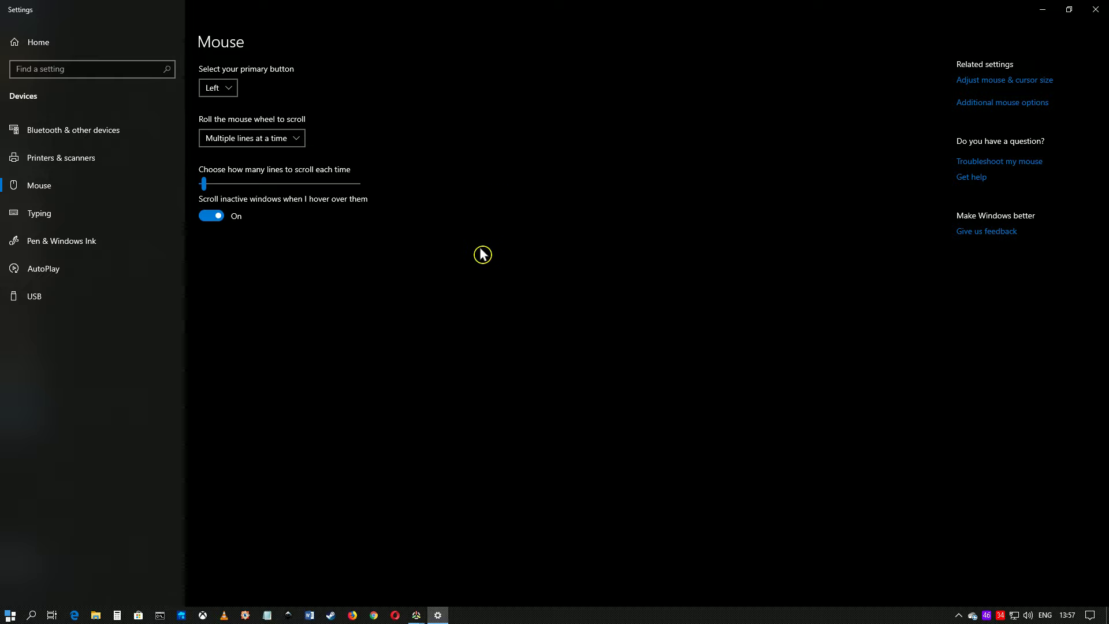
left_click(1045, 12)
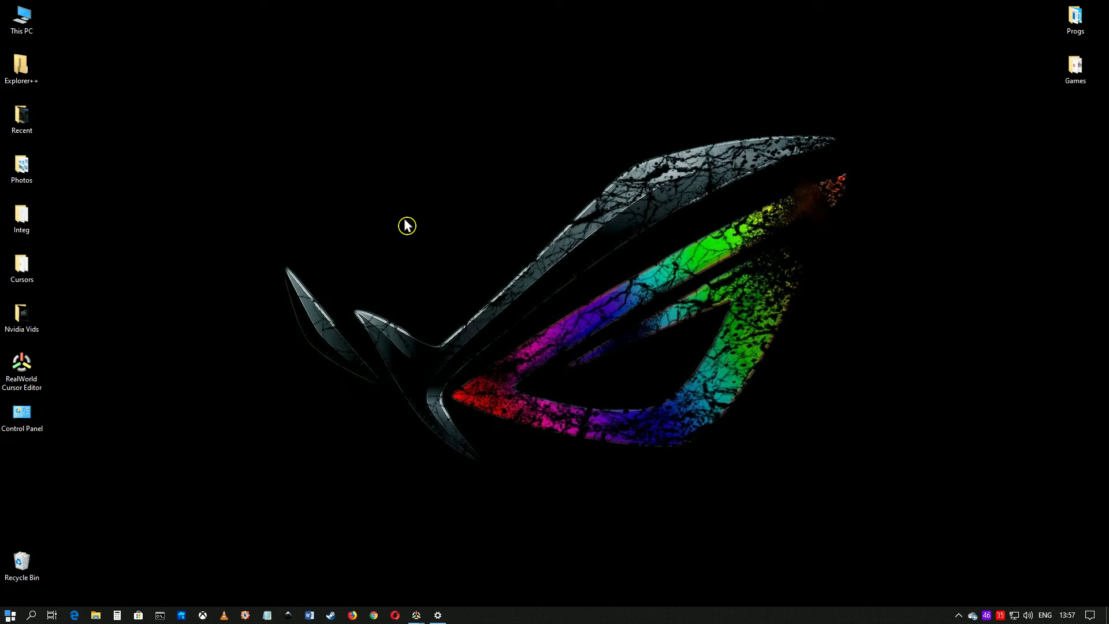